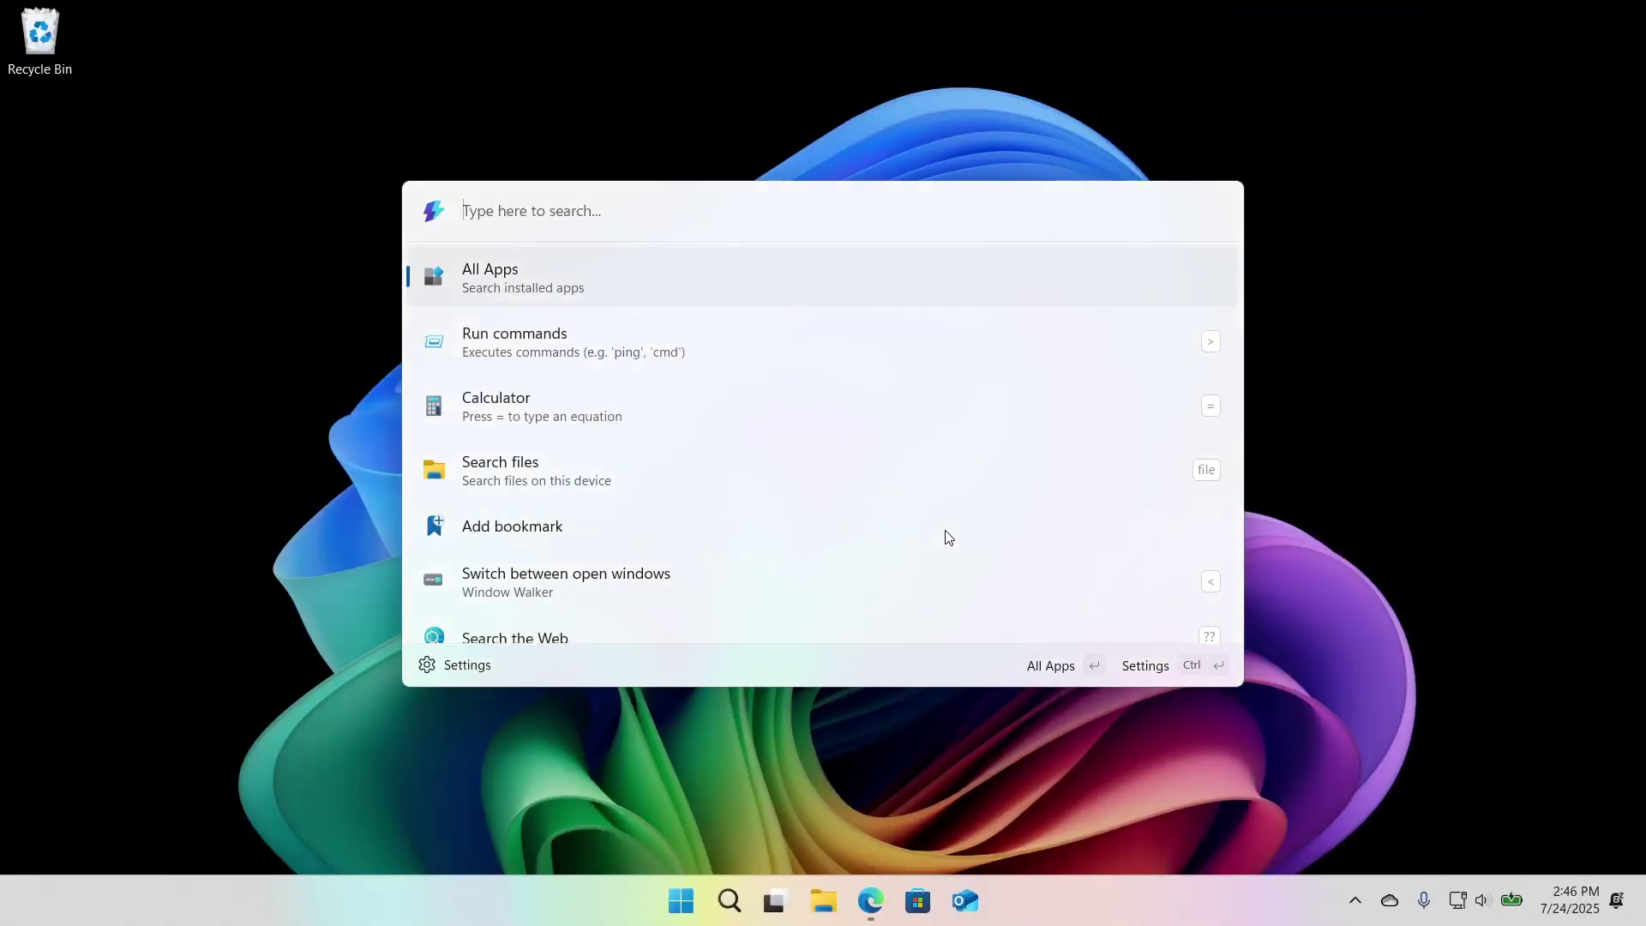
Step: Search for 'notepad' in the PowerToys Command Palette
left_click(943, 530)
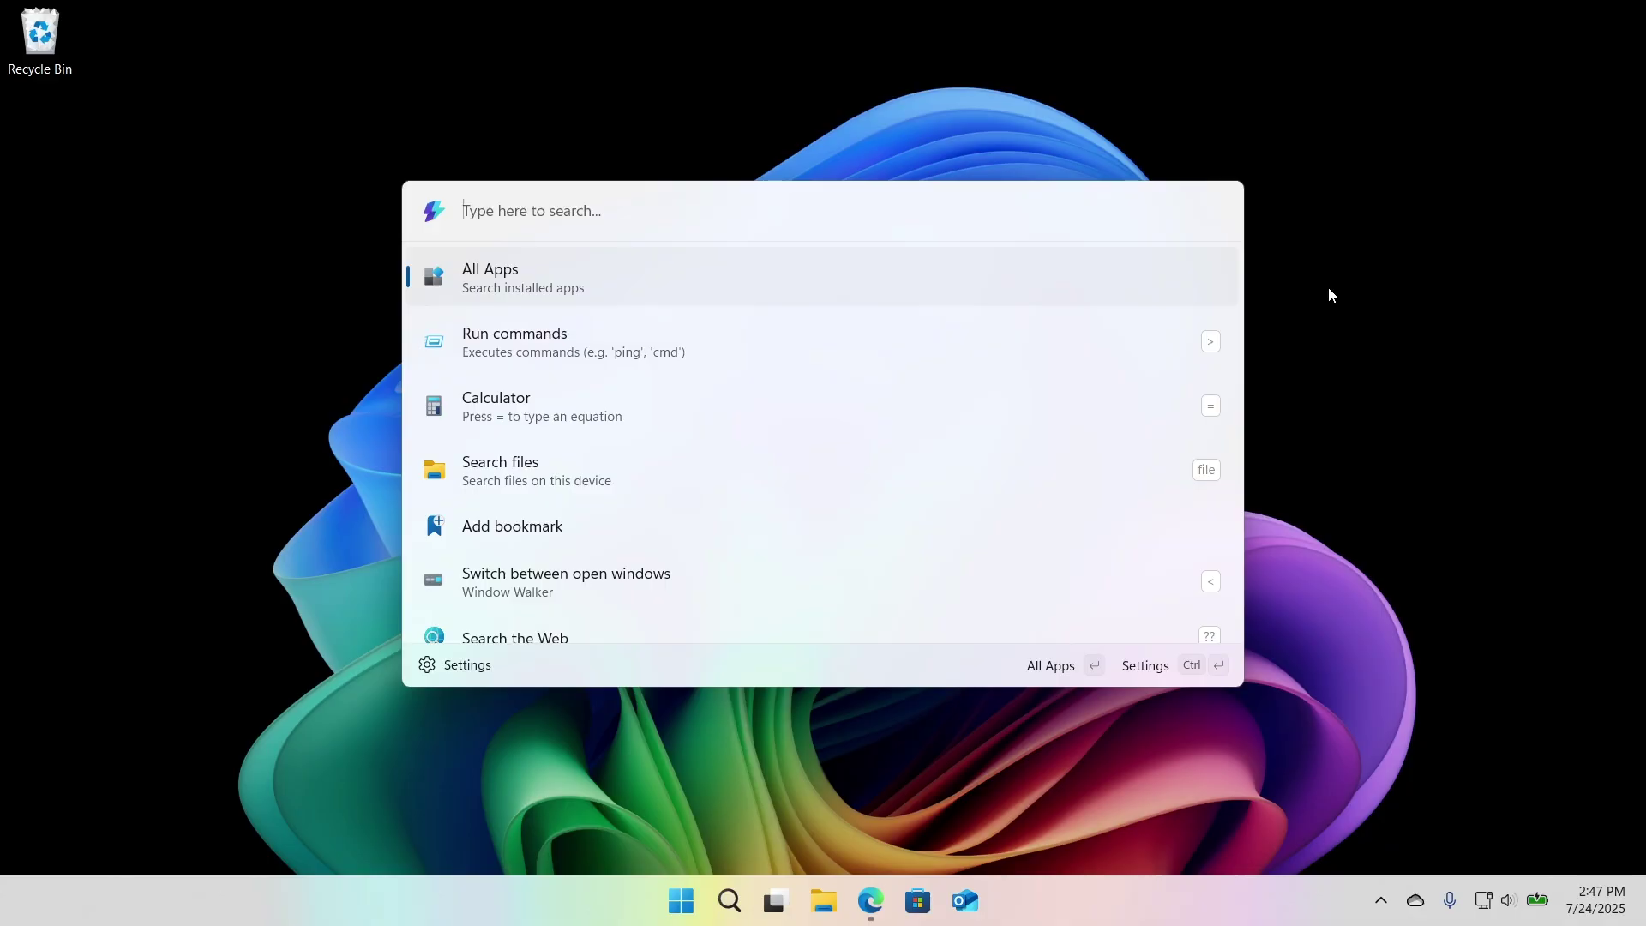
type("notepad")
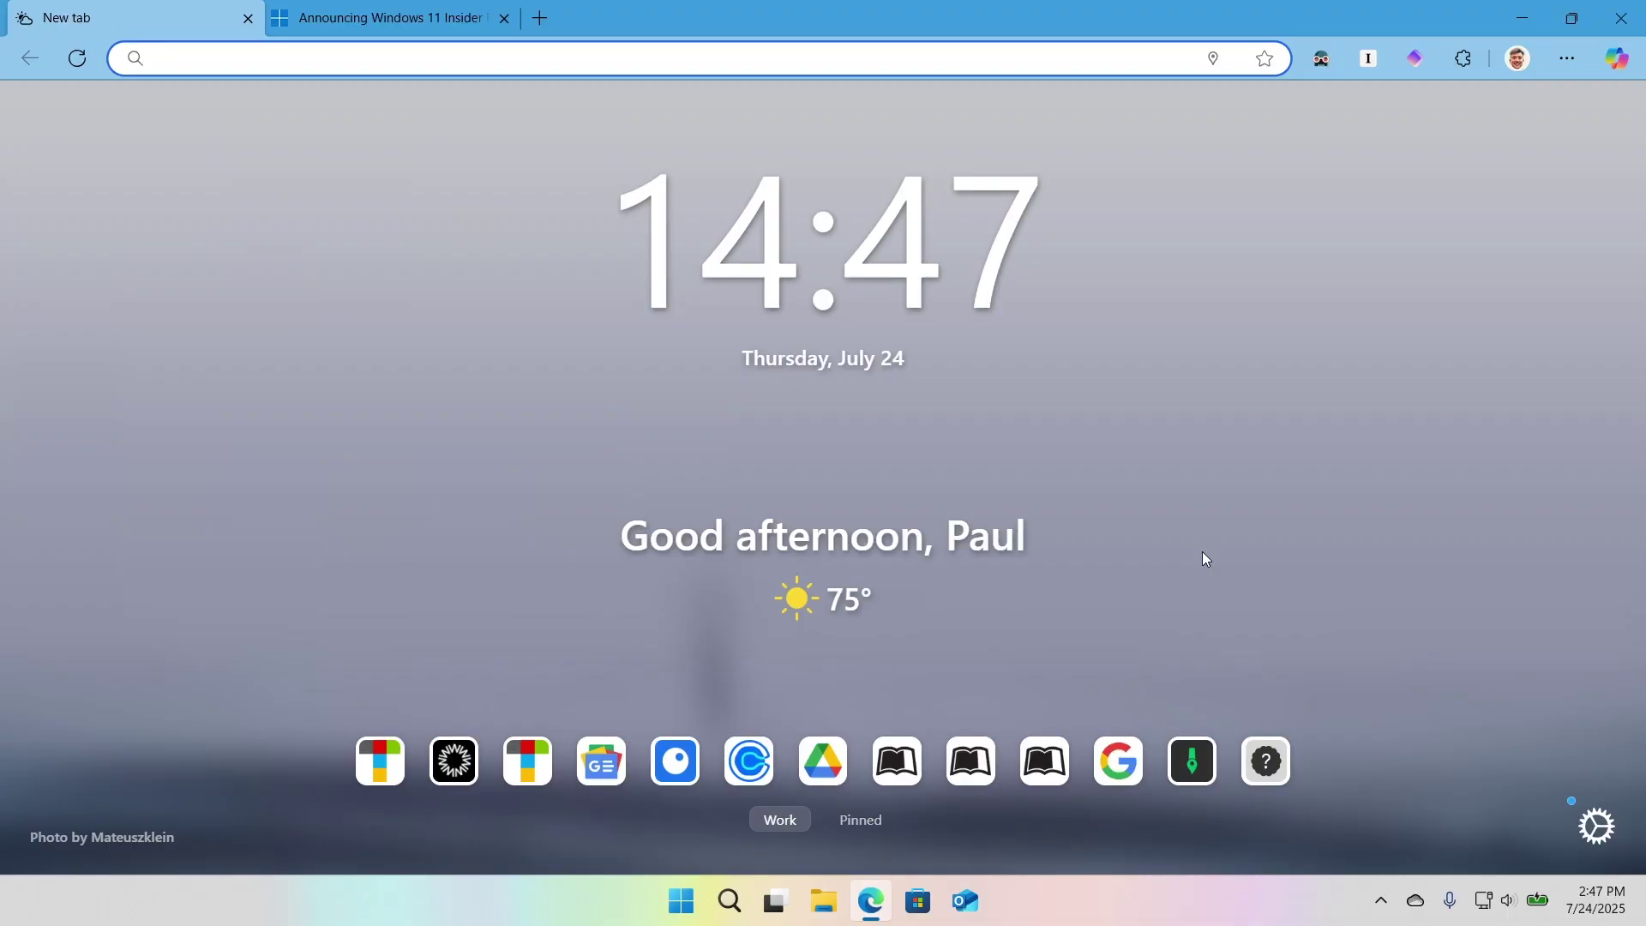
Step: Toggle Edge into and out of full screen with F11, then minimize the browser
key("F11")
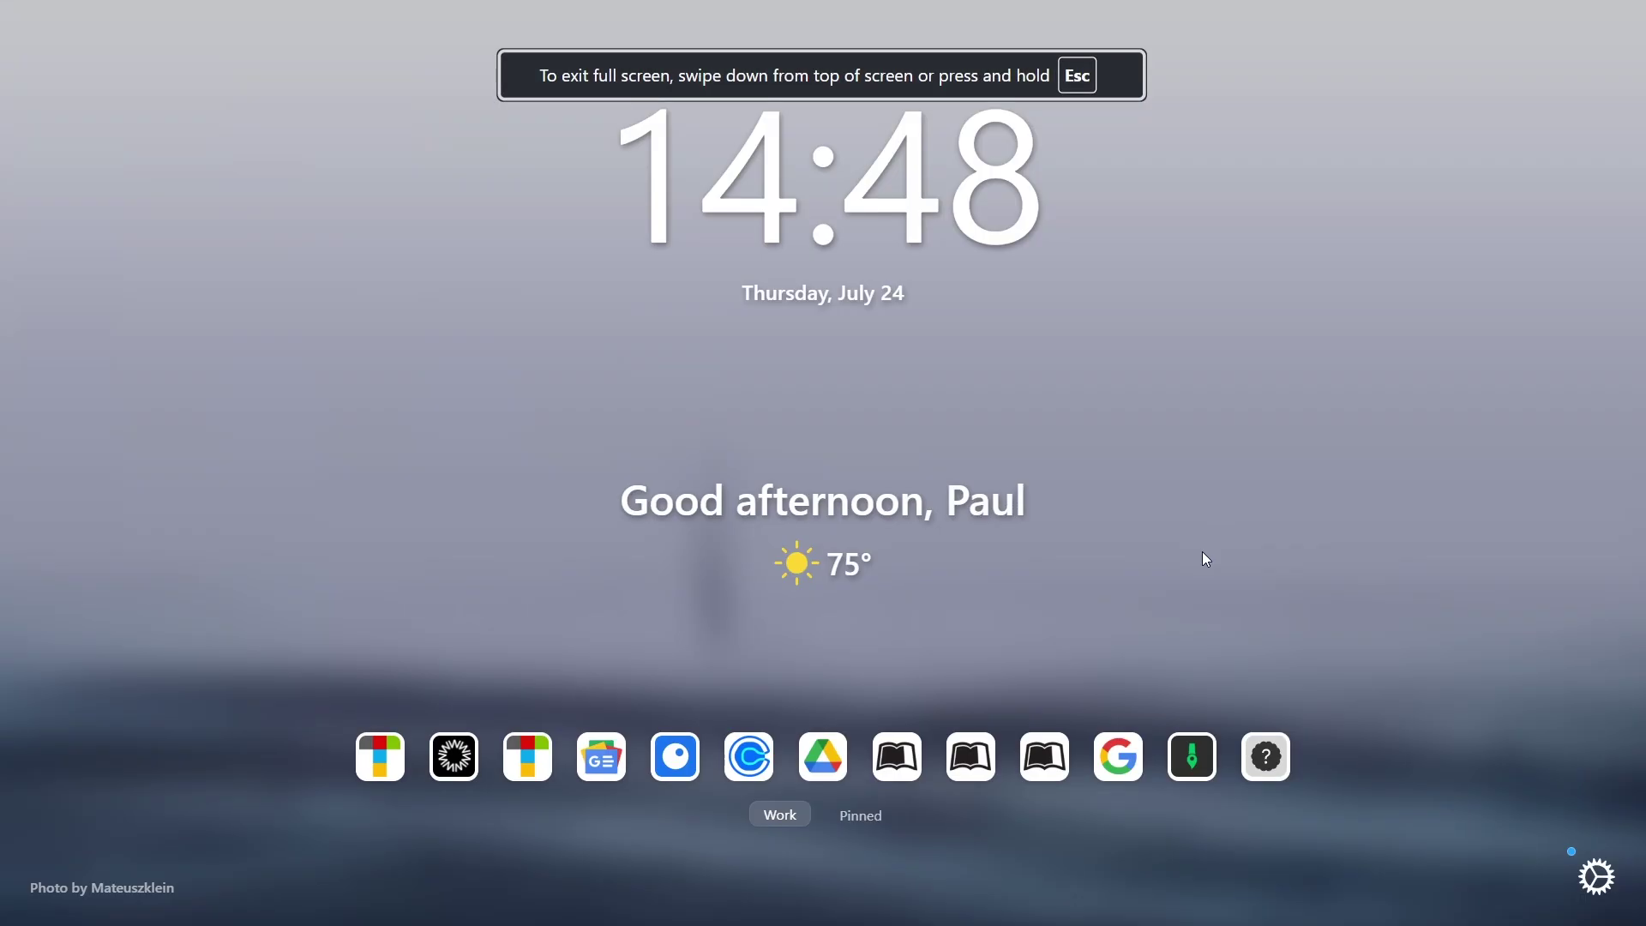
key("F11")
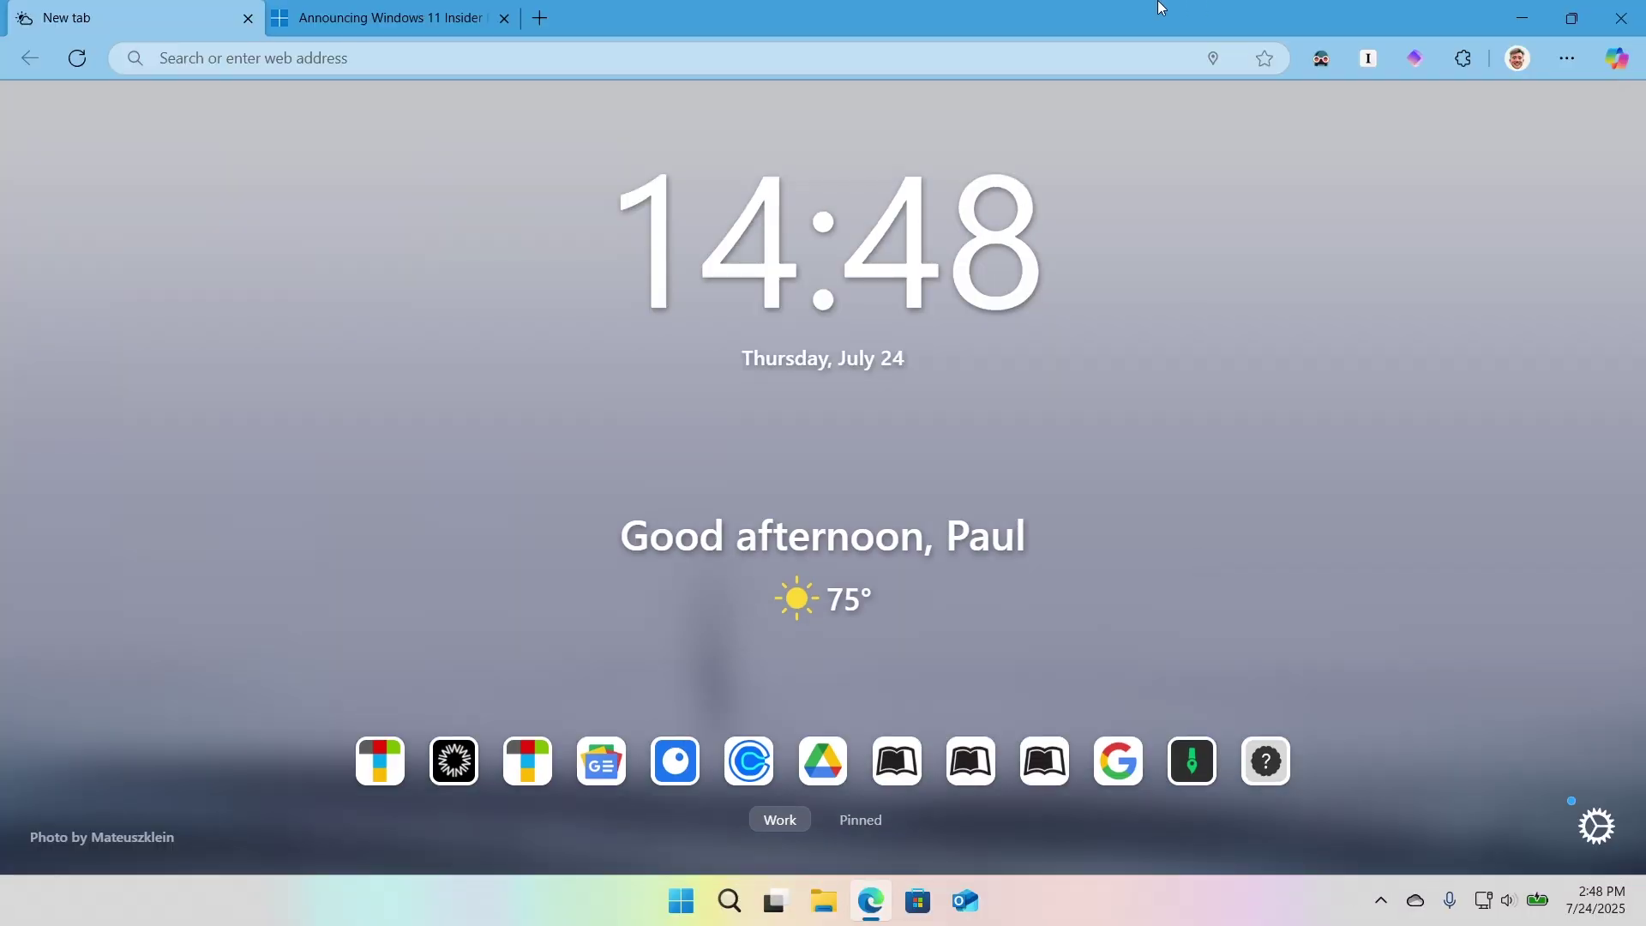
left_click(1521, 19)
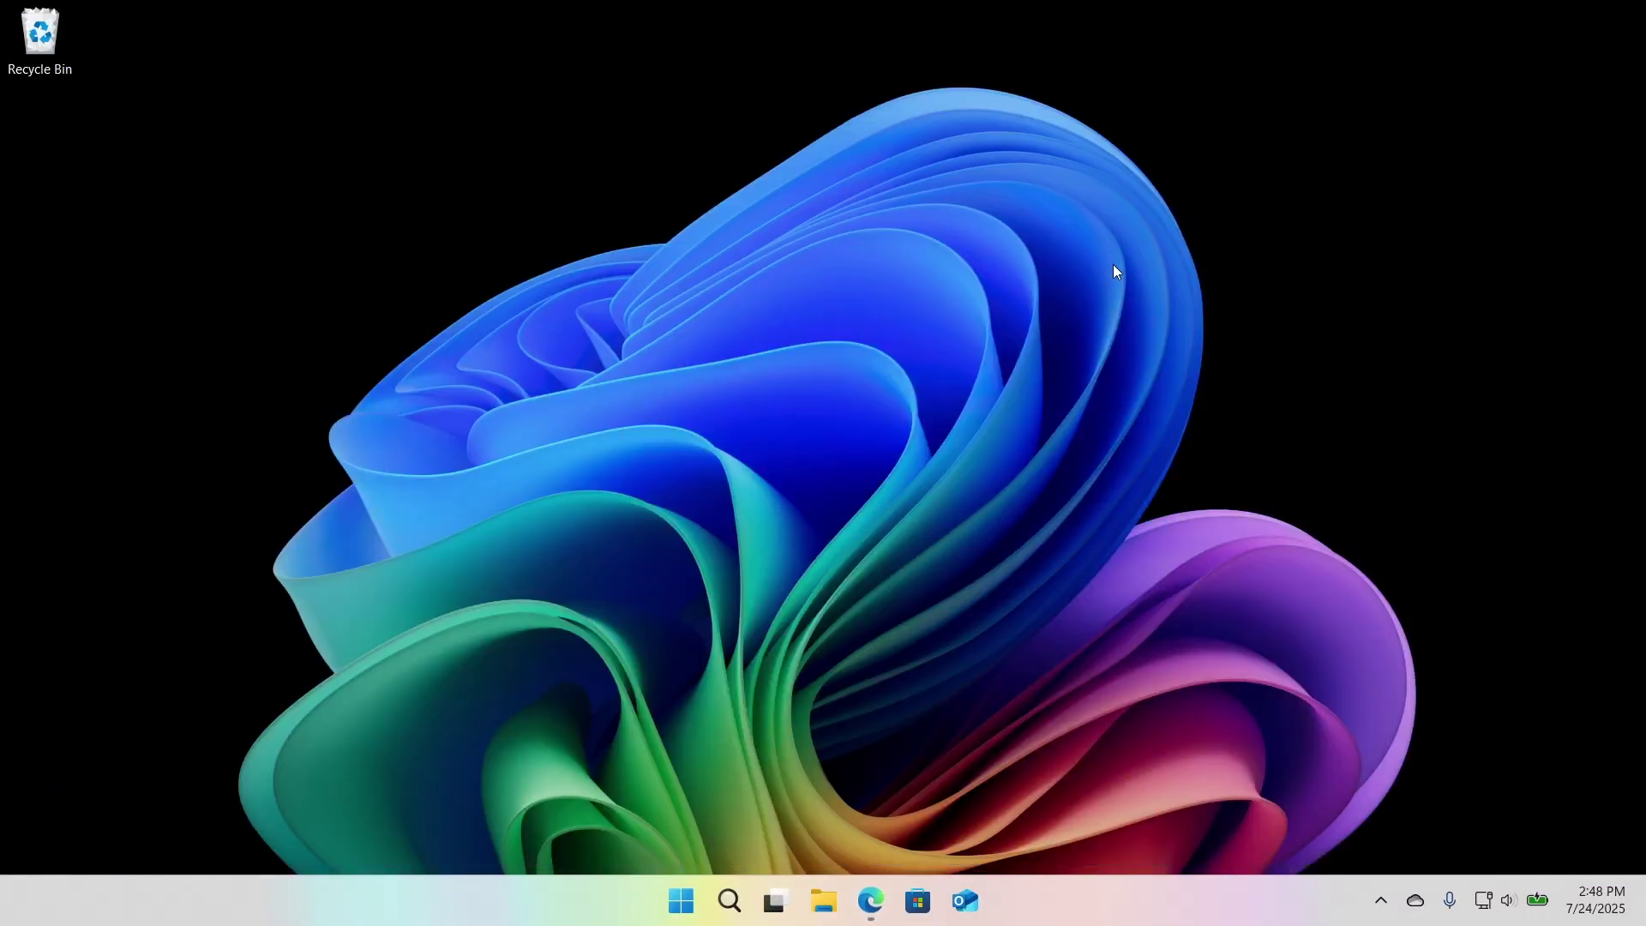
Step: Turn on 'Automatically hide the taskbar' under Taskbar behaviors, then close Settings
right_click(595, 896)
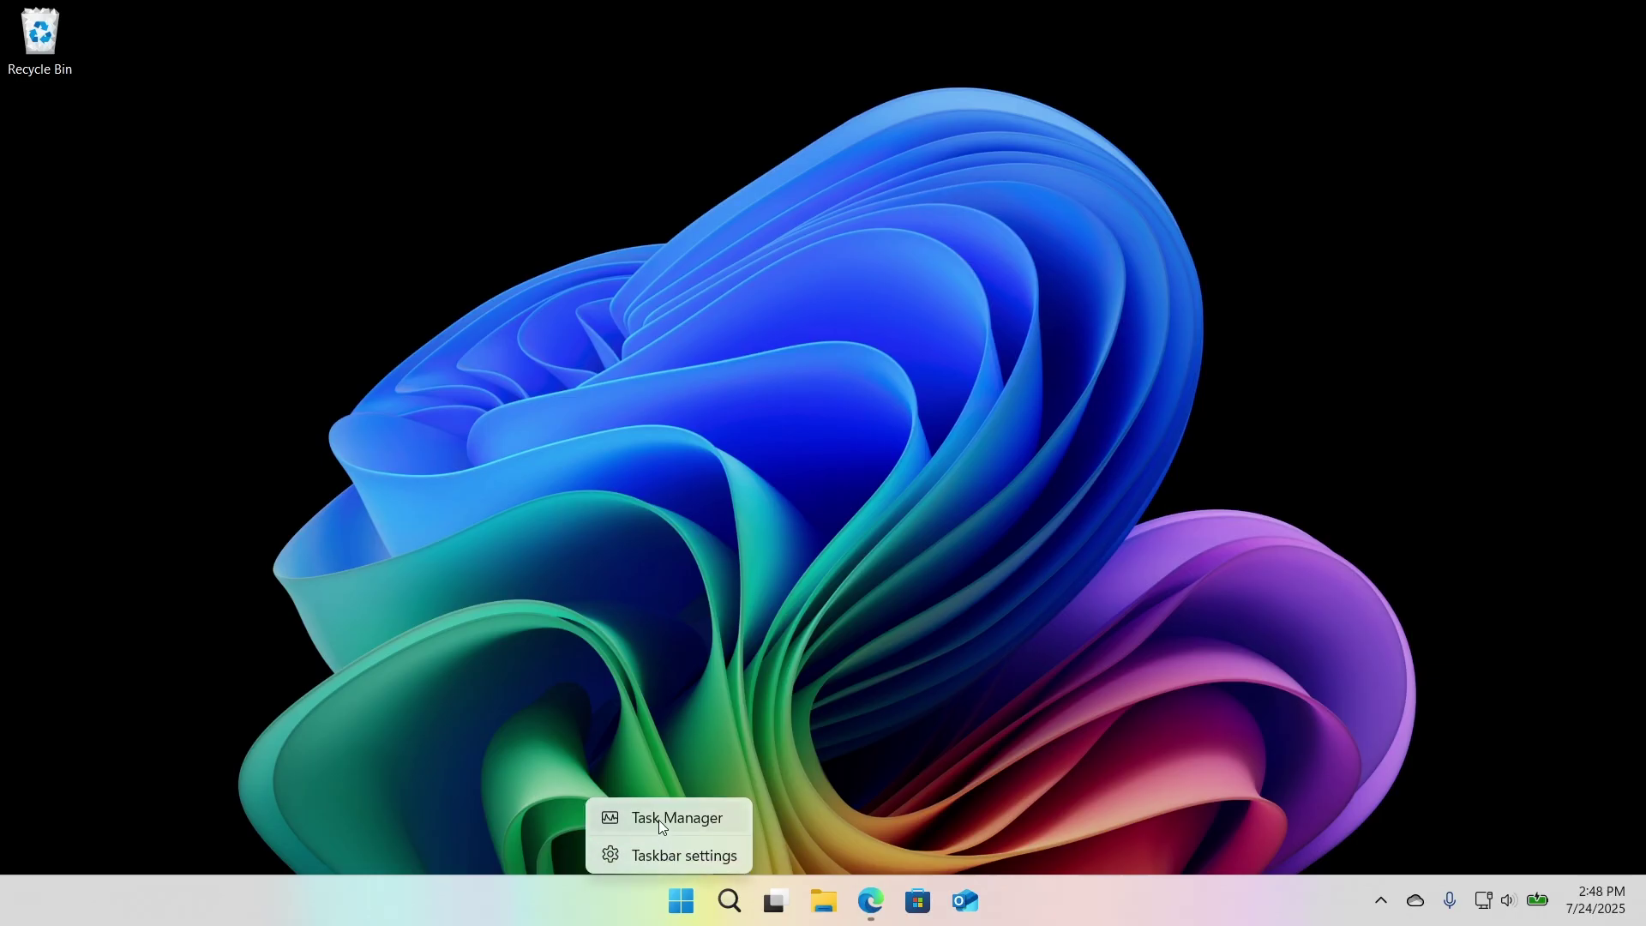
left_click(658, 855)
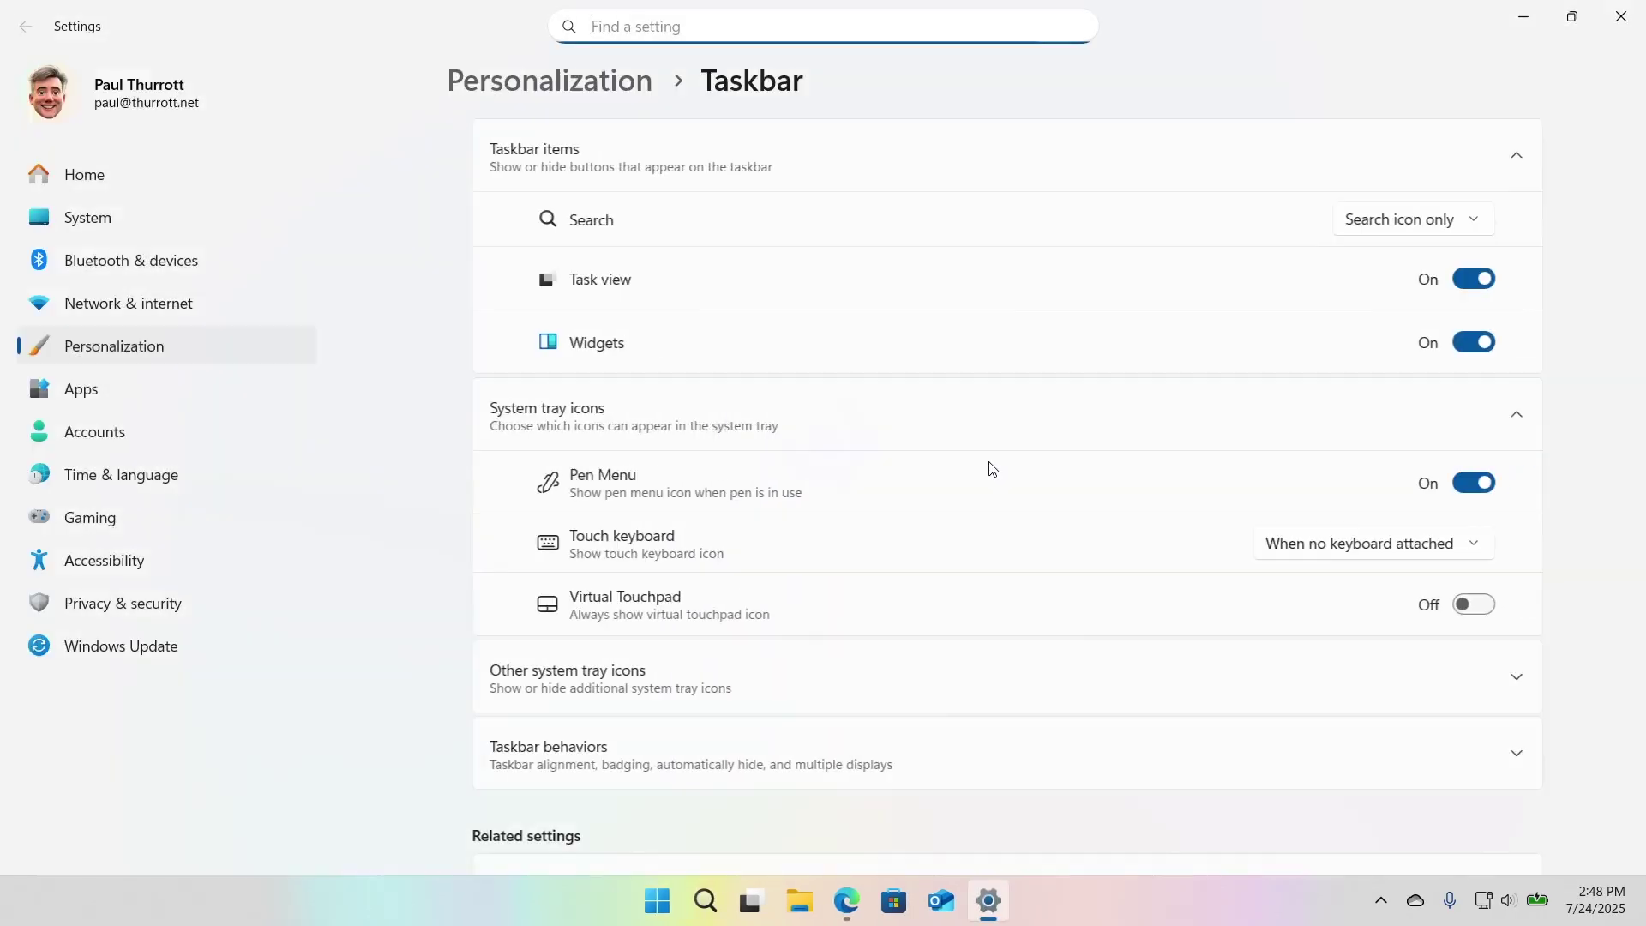
scroll(953, 506, "down", 5)
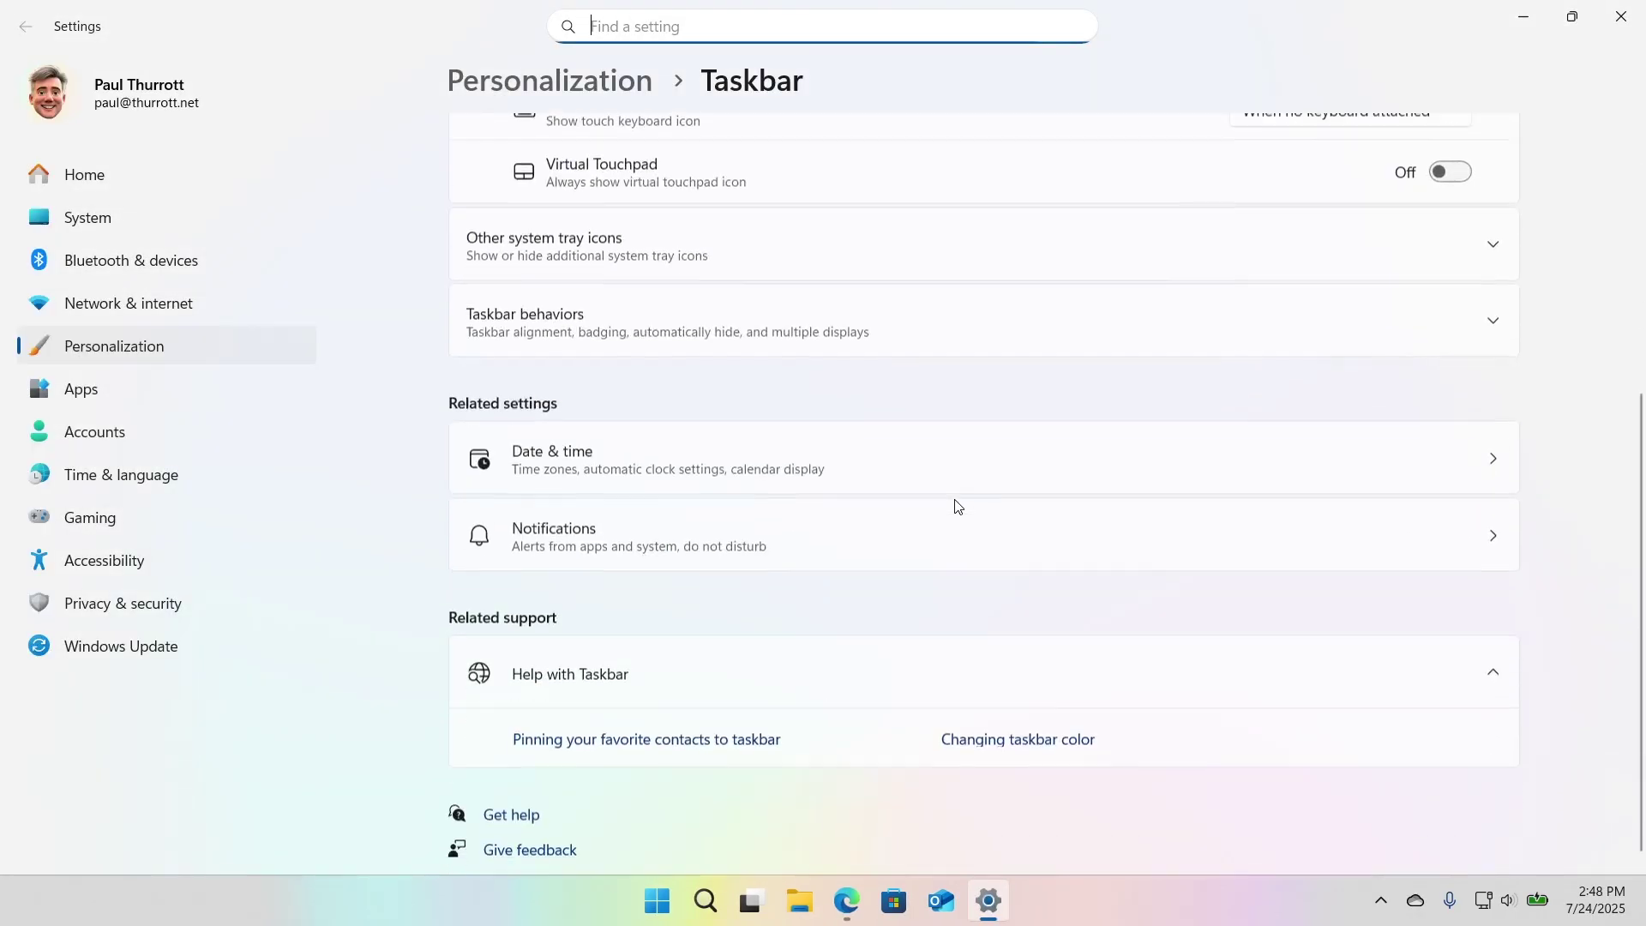
left_click(579, 347)
left_click(519, 498)
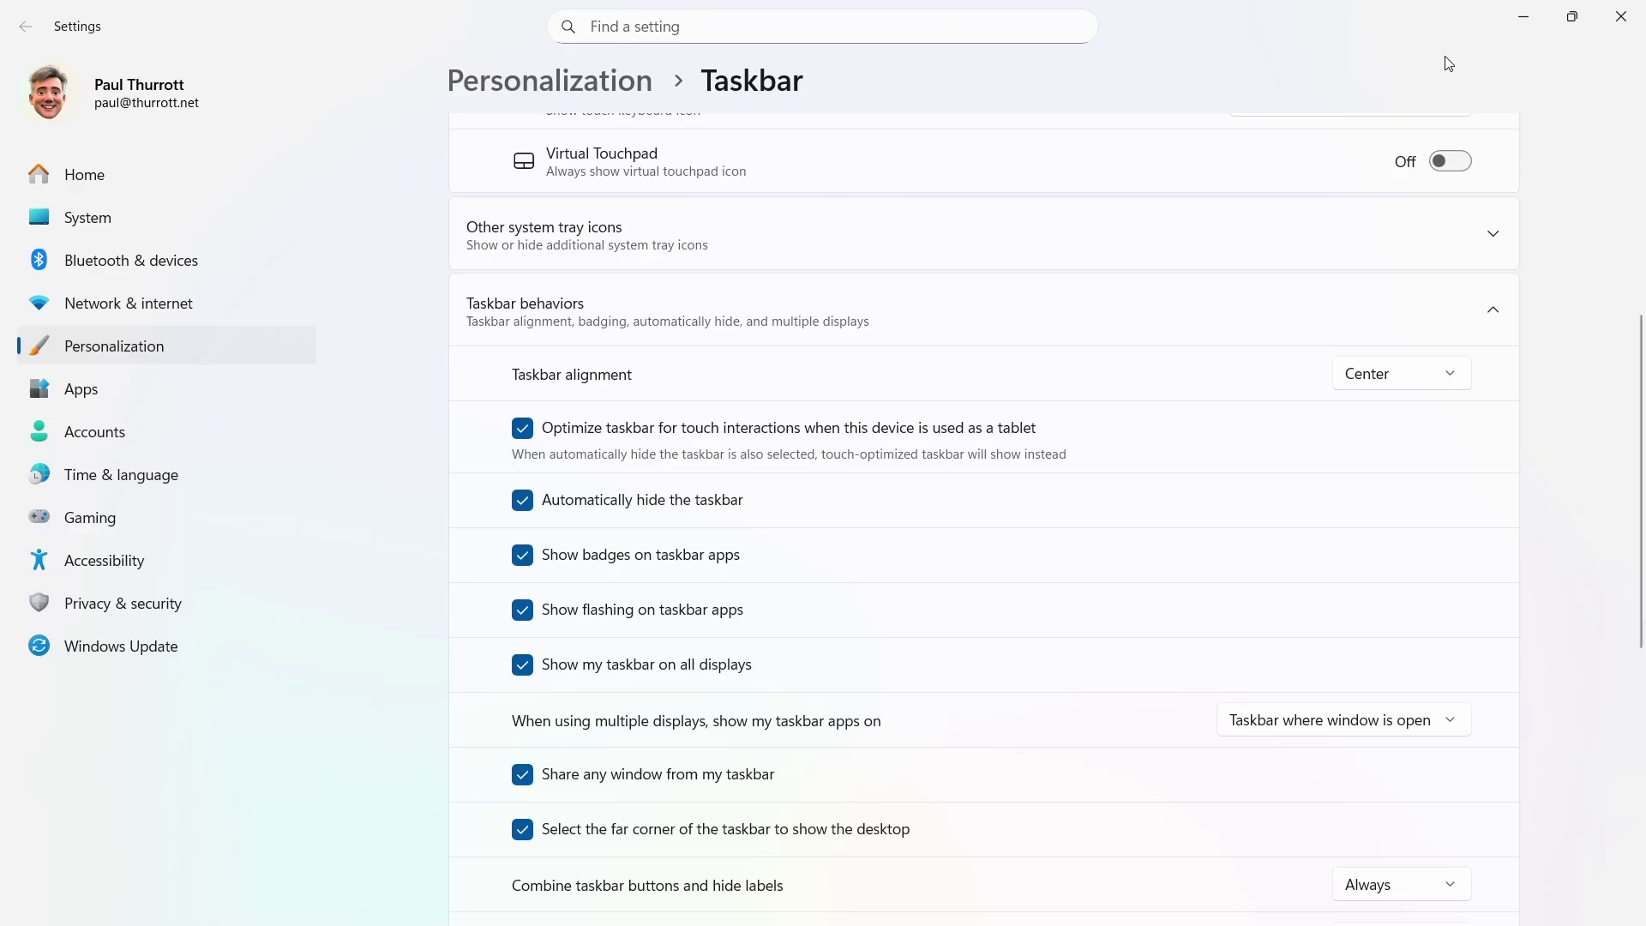
left_click(1621, 16)
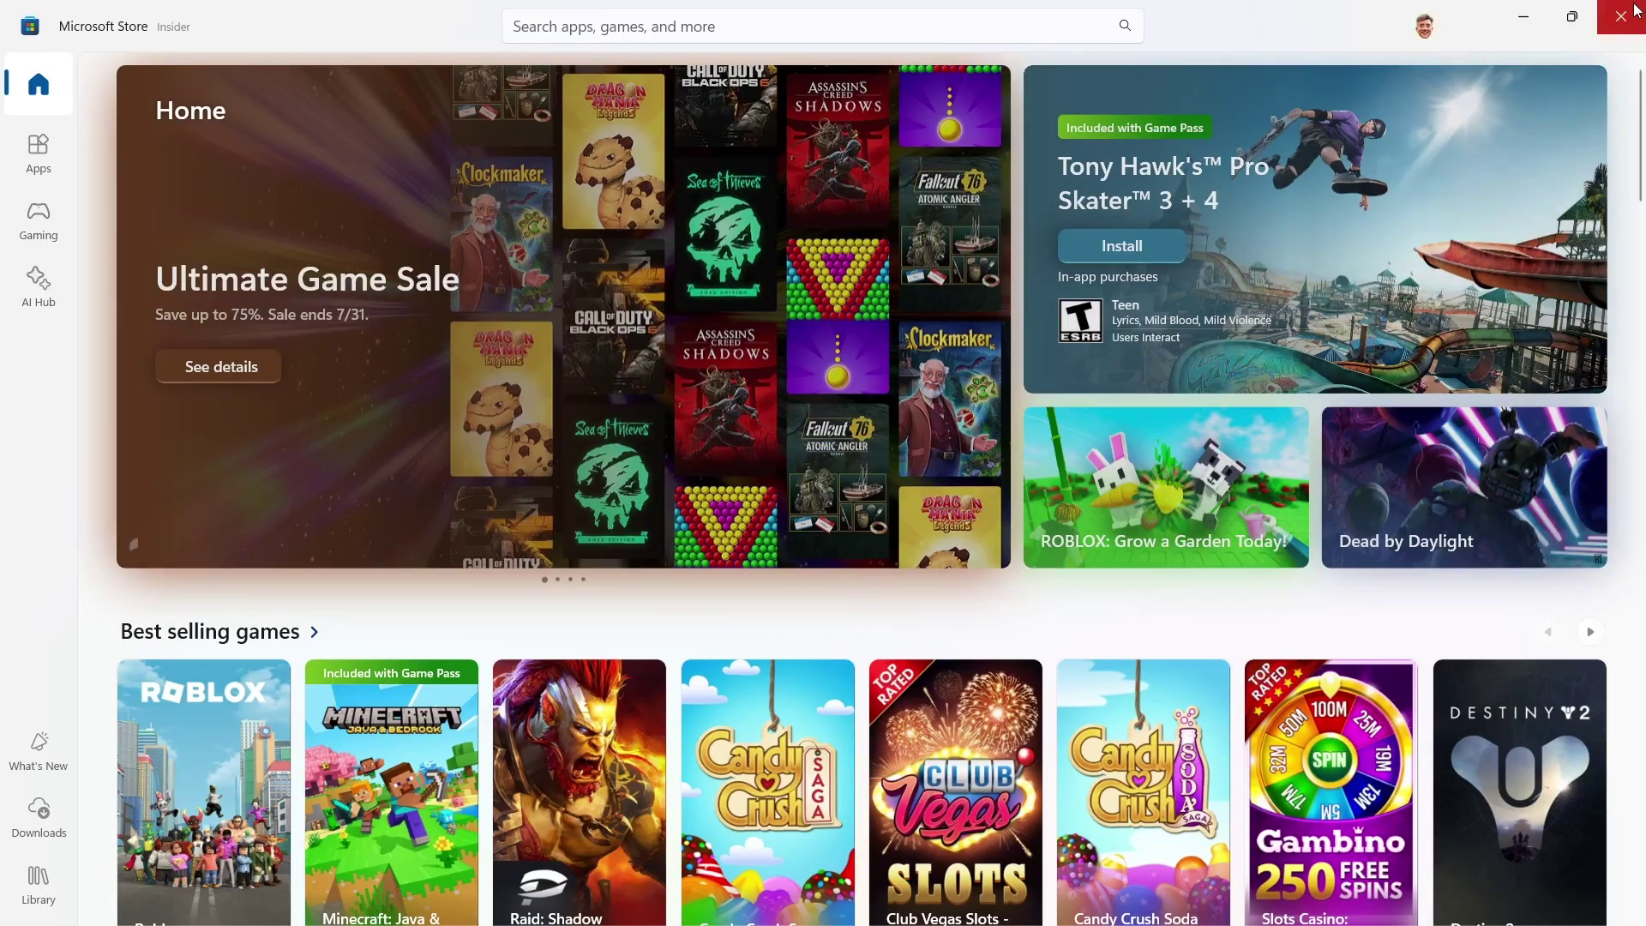
Step: Close Microsoft Store and bring the auto-hidden taskbar back into view
left_click(1610, 29)
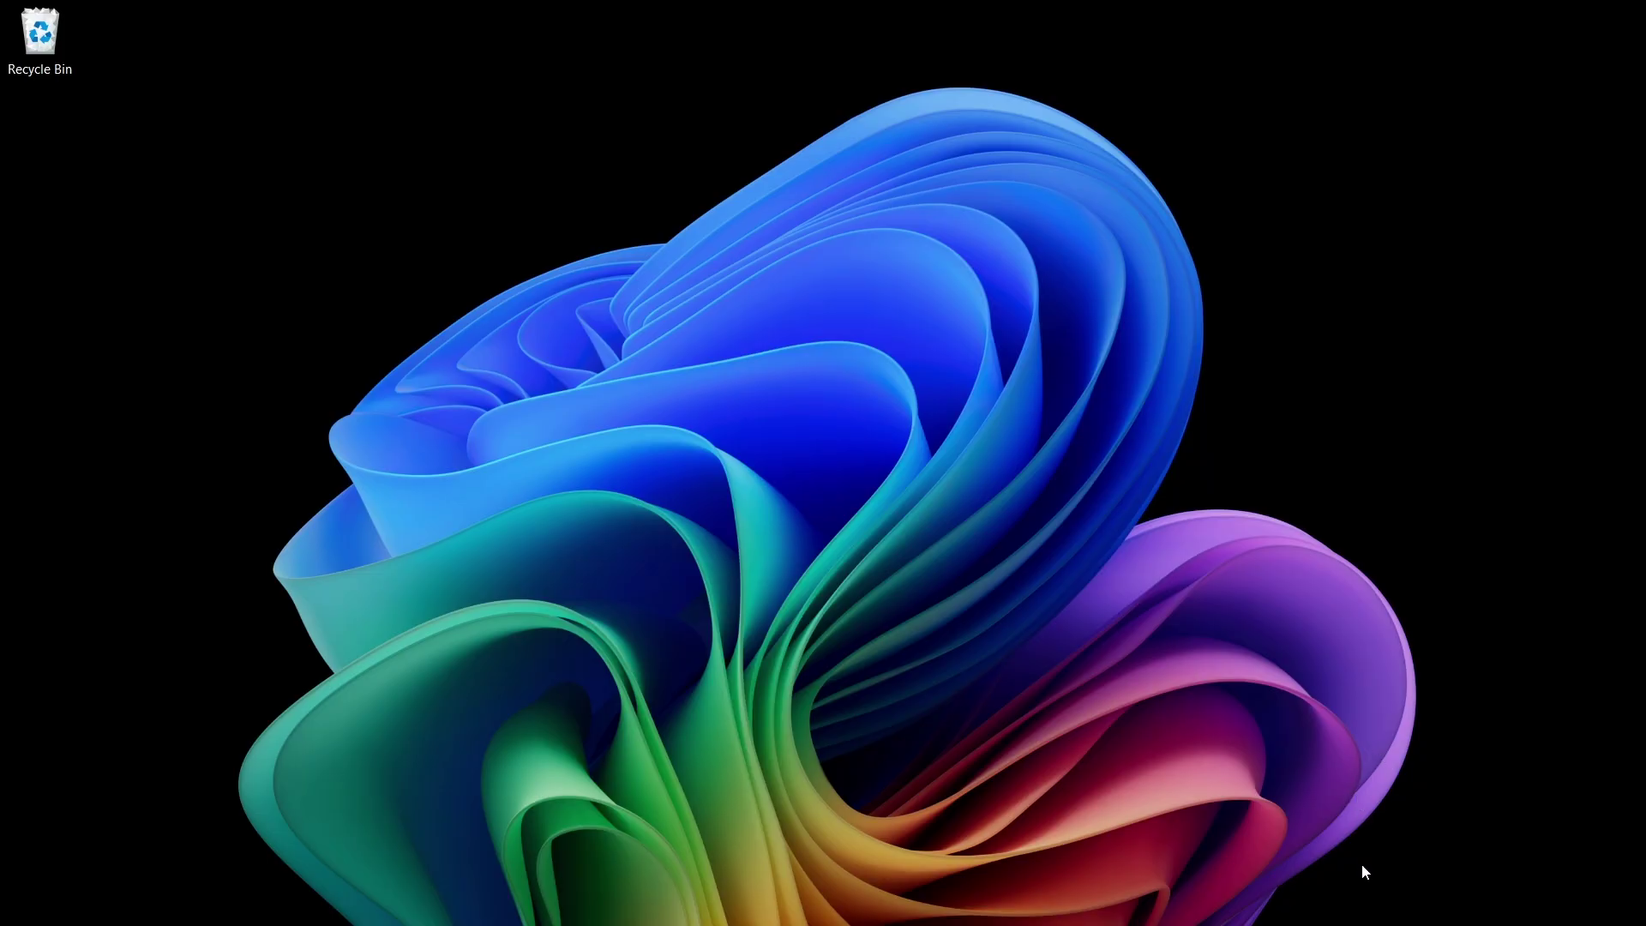
mouse_move(1567, 913)
Step: Launch DS Clock by searching 'ds' in Start, then drag its readout to the top of the desktop
key("super")
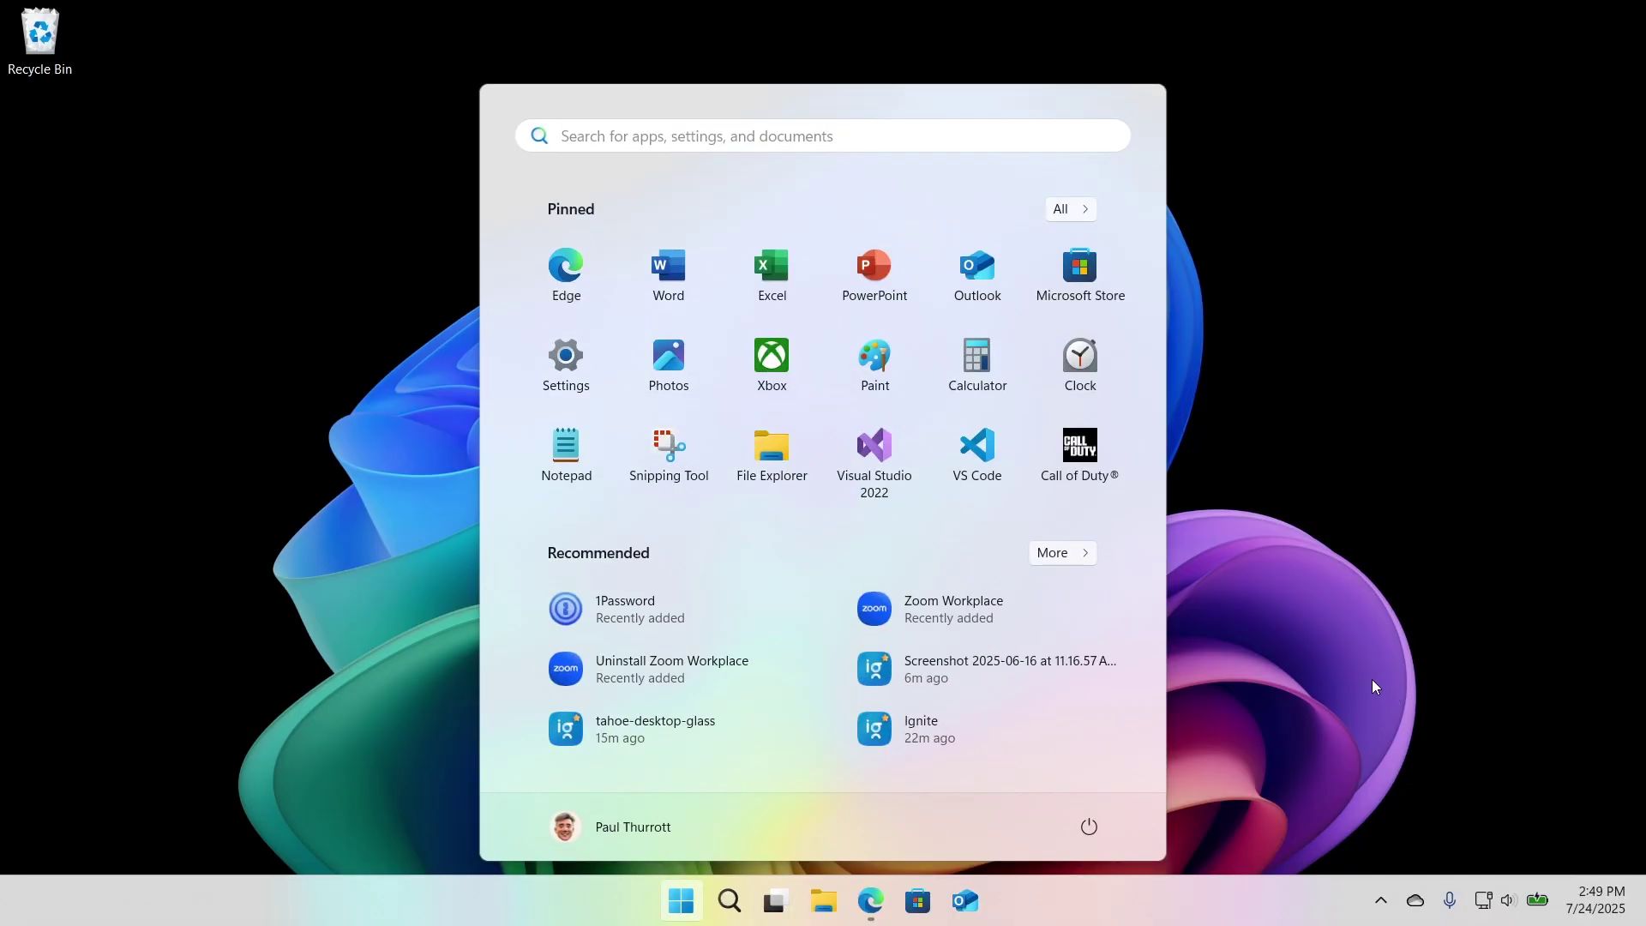
type("ds")
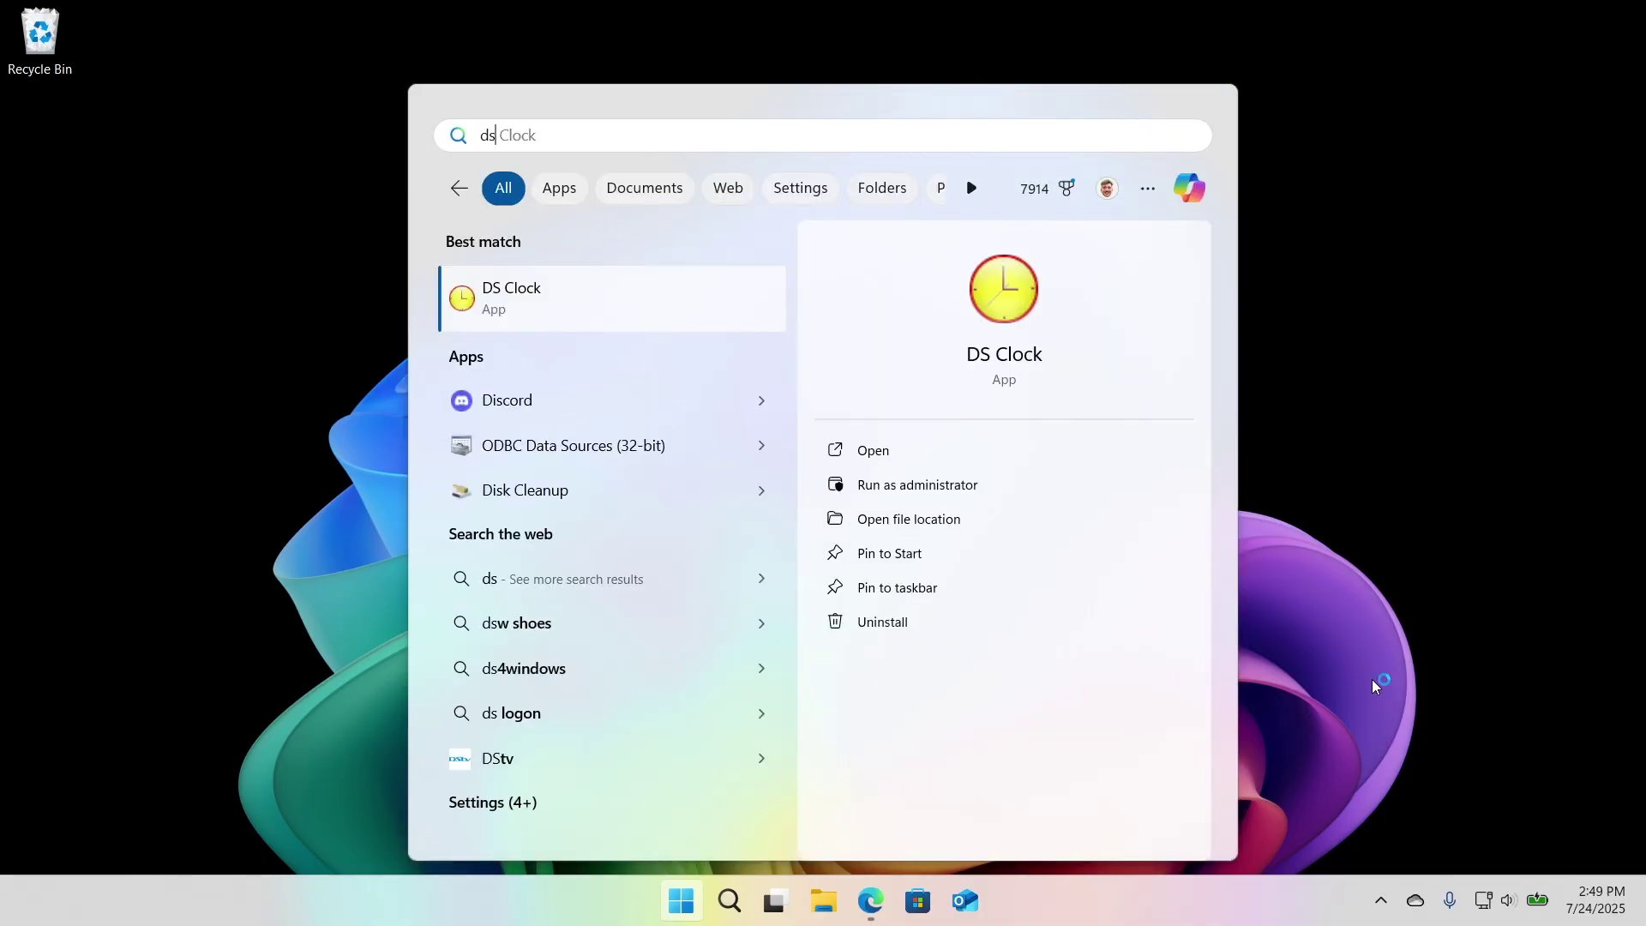
key("Return")
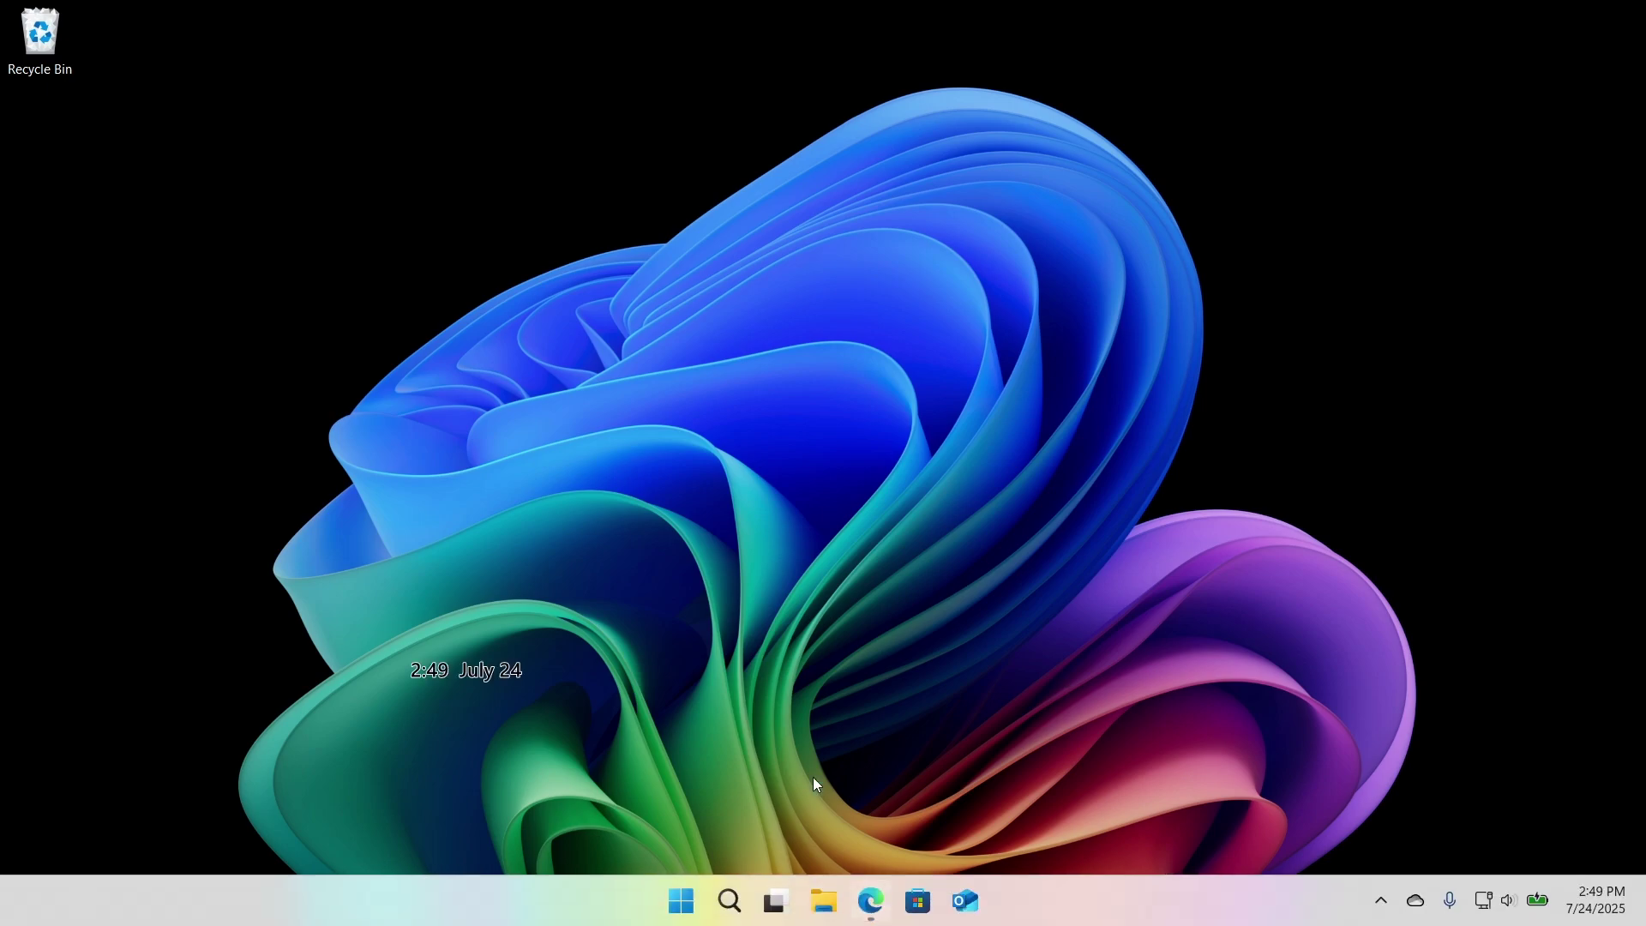
left_click_drag(467, 677, 1256, 41)
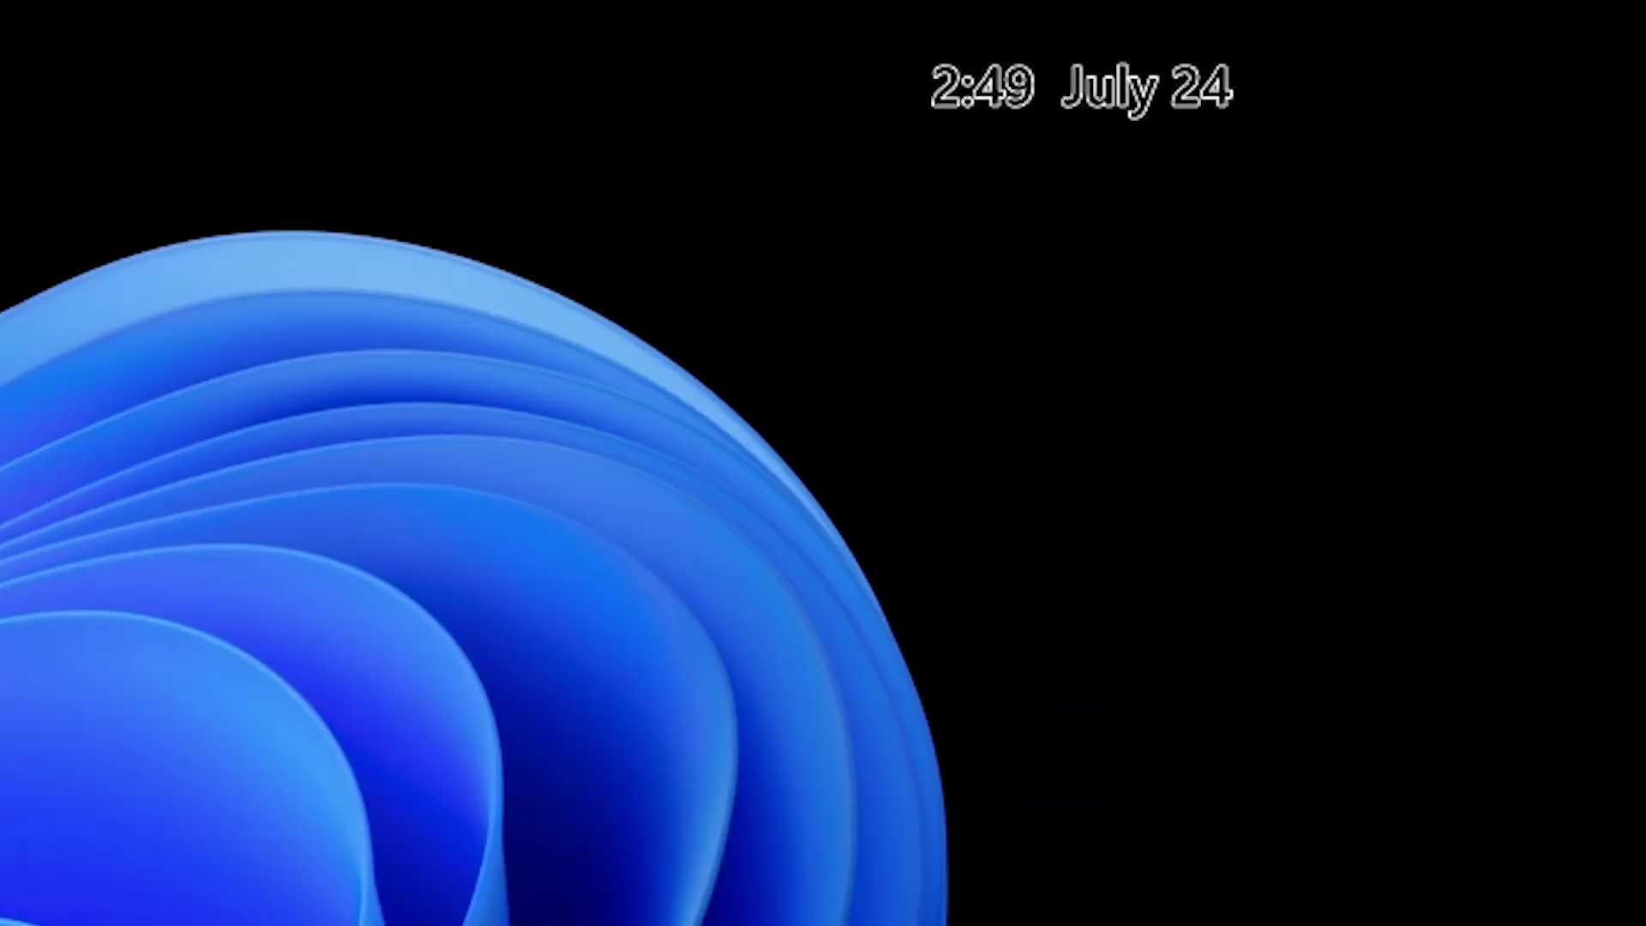
right_click(1005, 99)
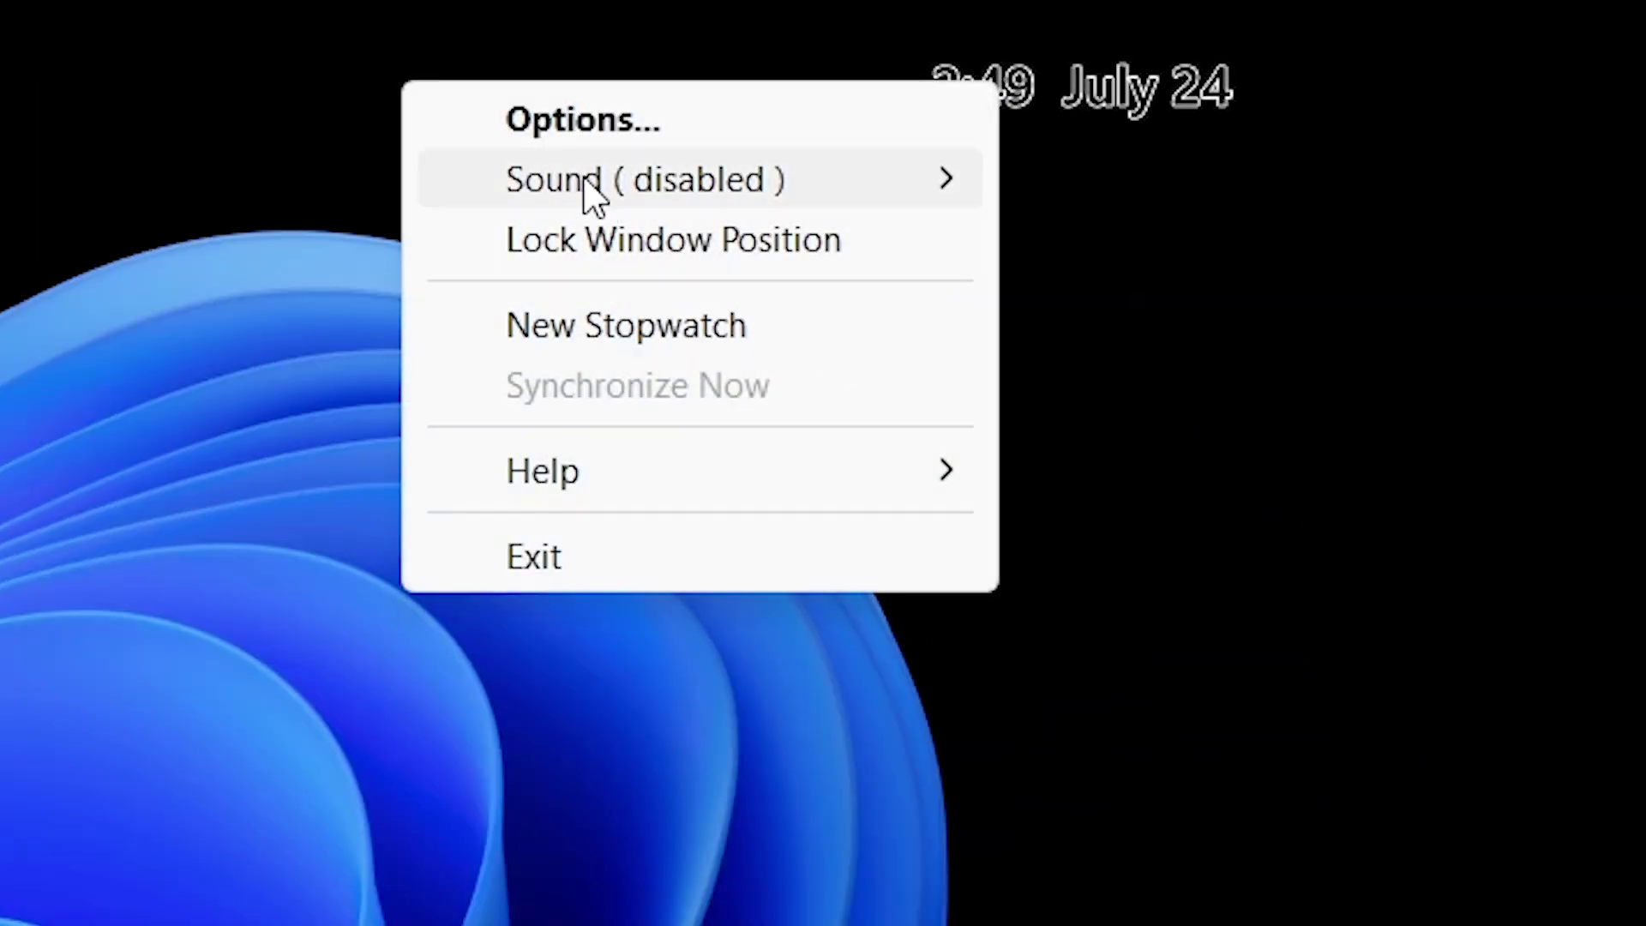
mouse_move(588, 184)
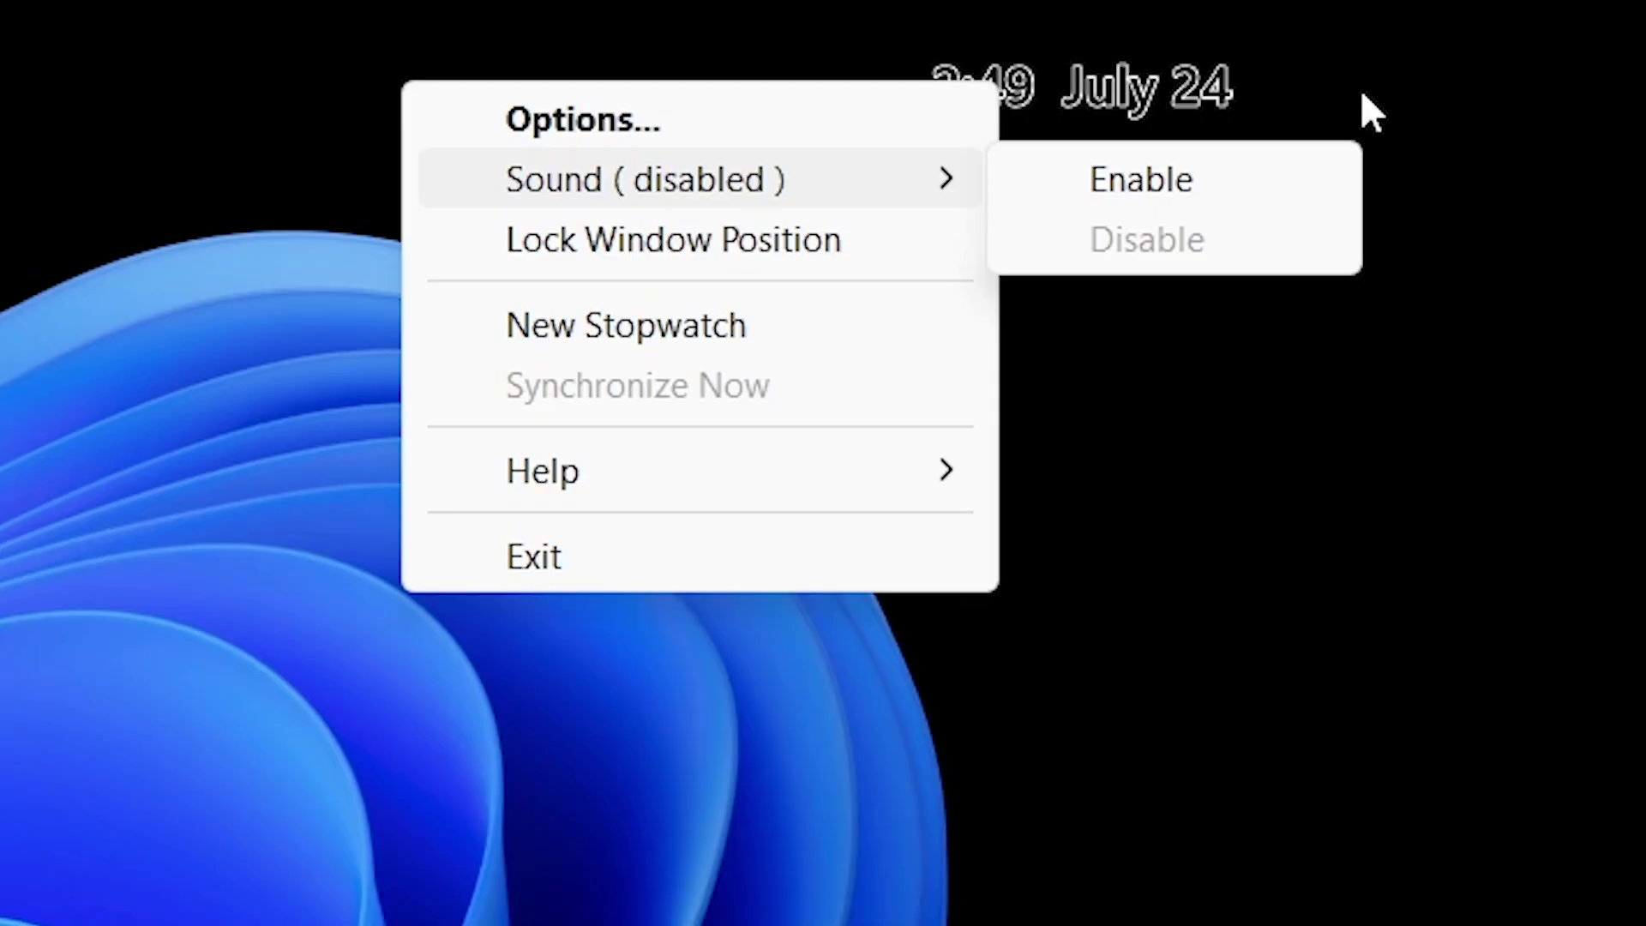
left_click(630, 133)
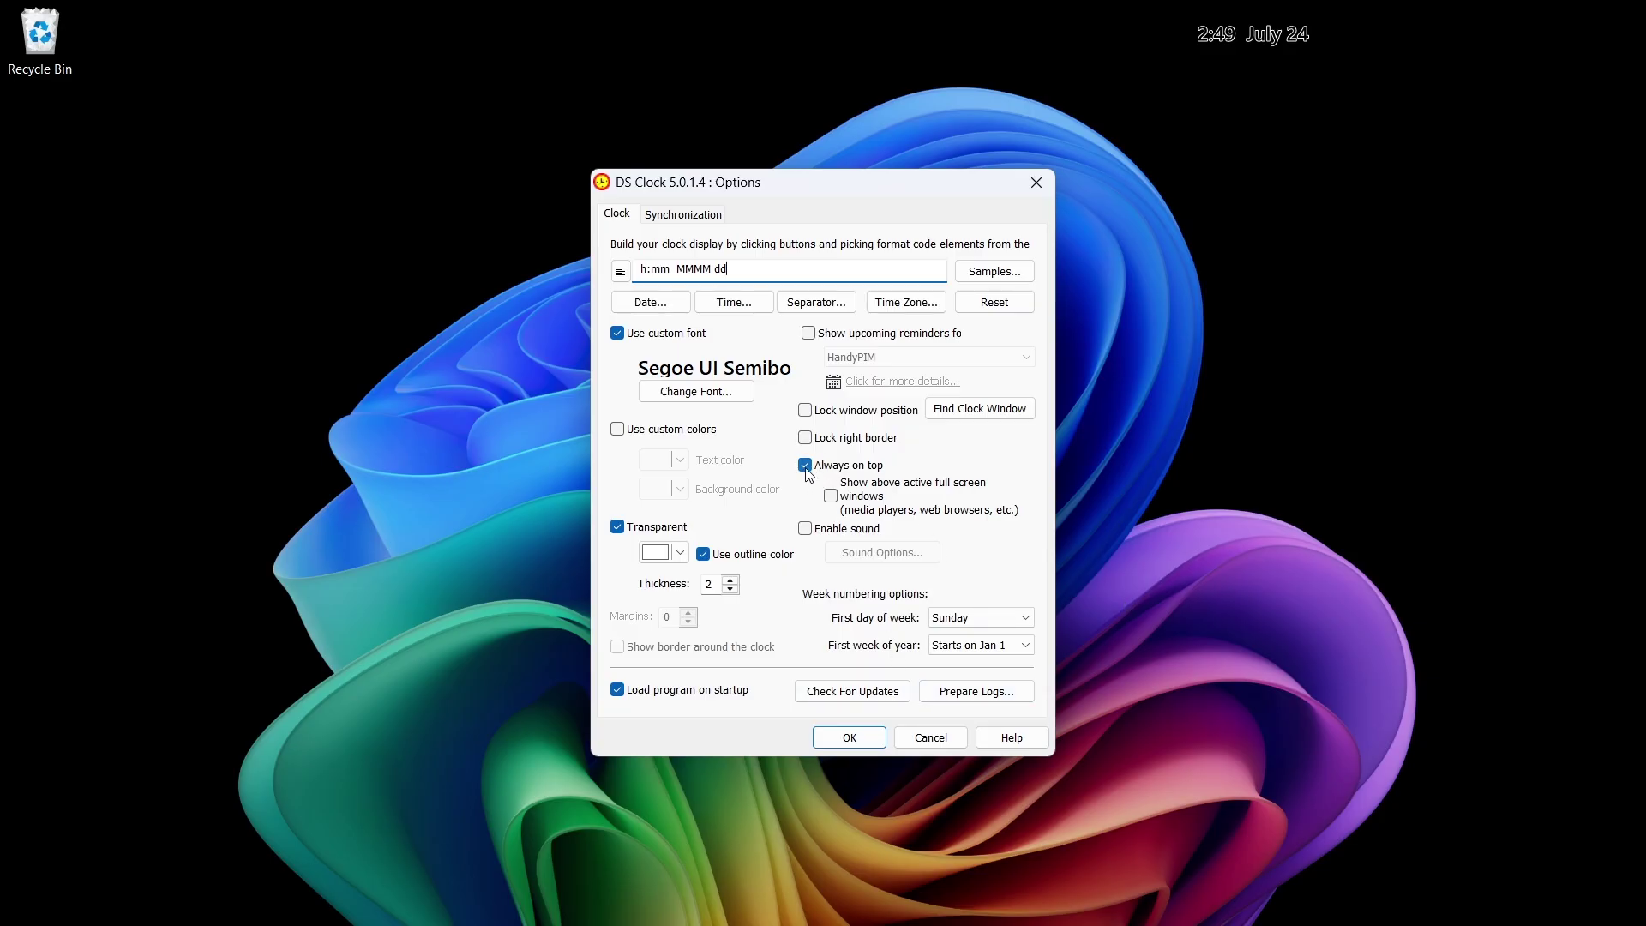
left_click(930, 737)
Step: Nudge the clock readout higher and minimize Edge to clear the desktop
key("alt+Tab")
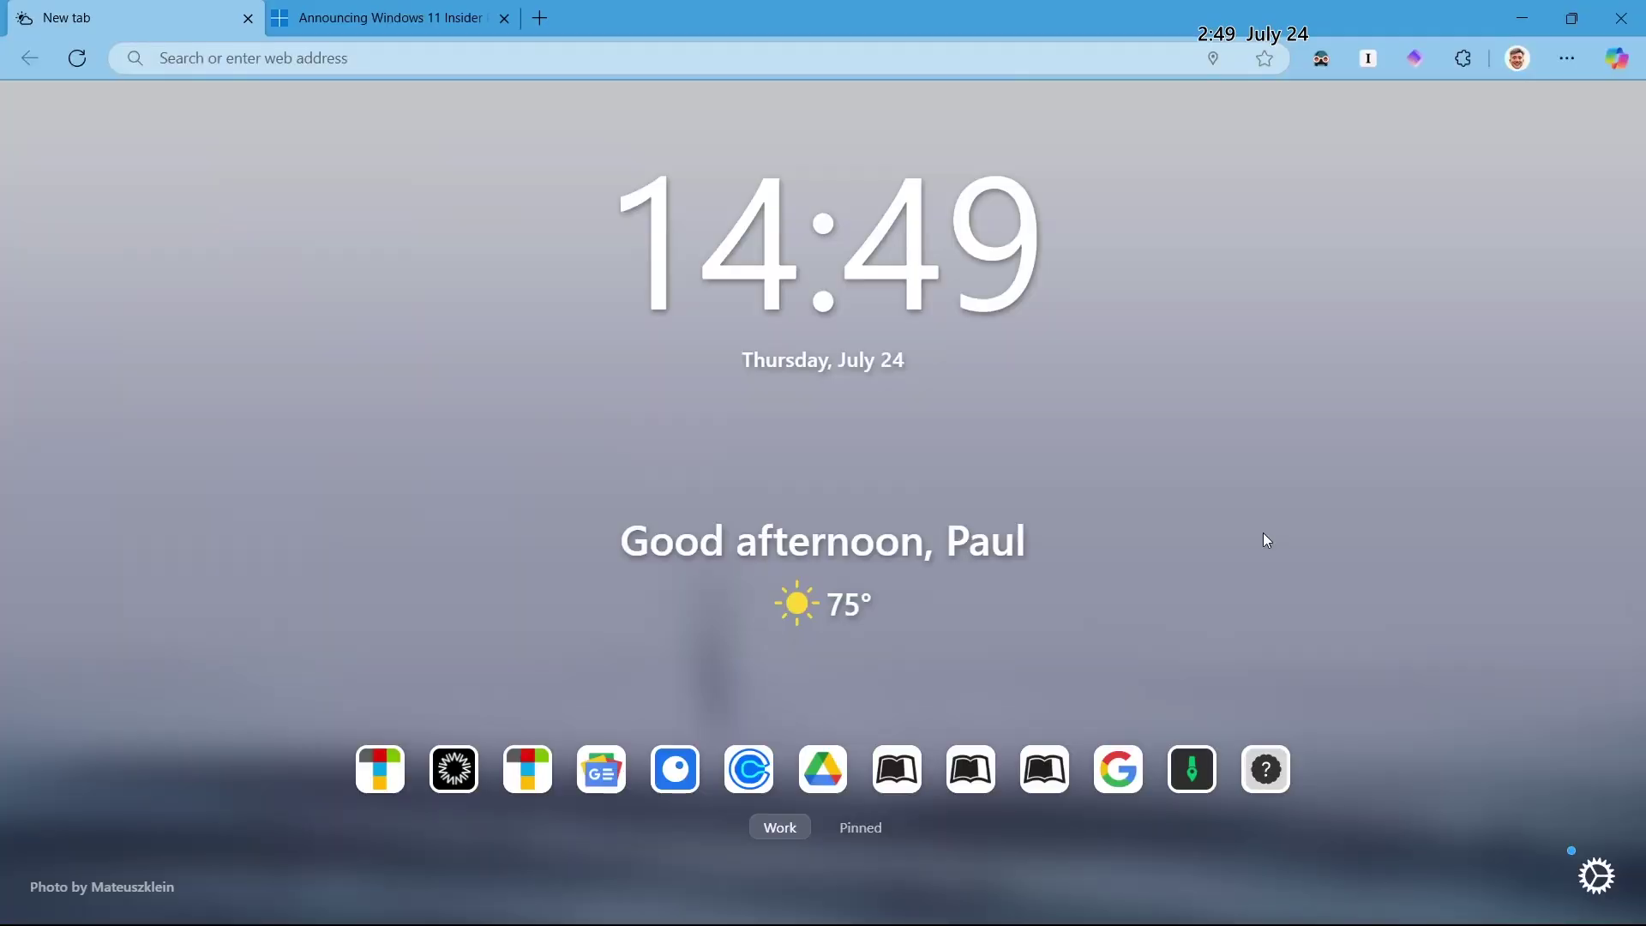
left_click_drag(1227, 41, 1234, 26)
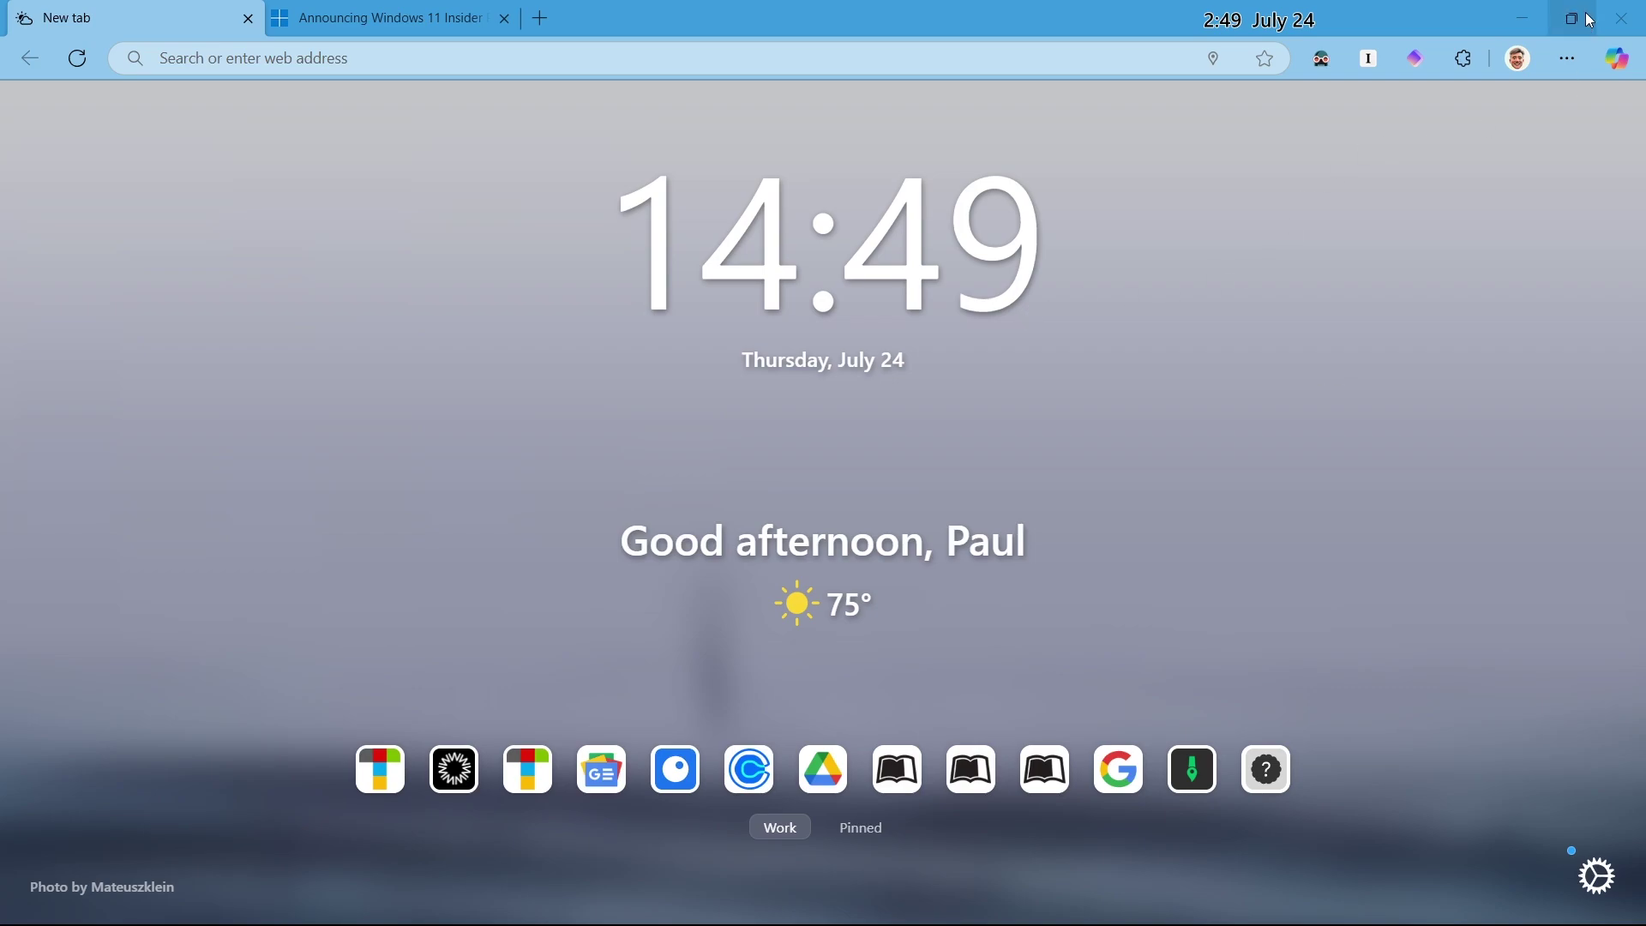
left_click(1526, 23)
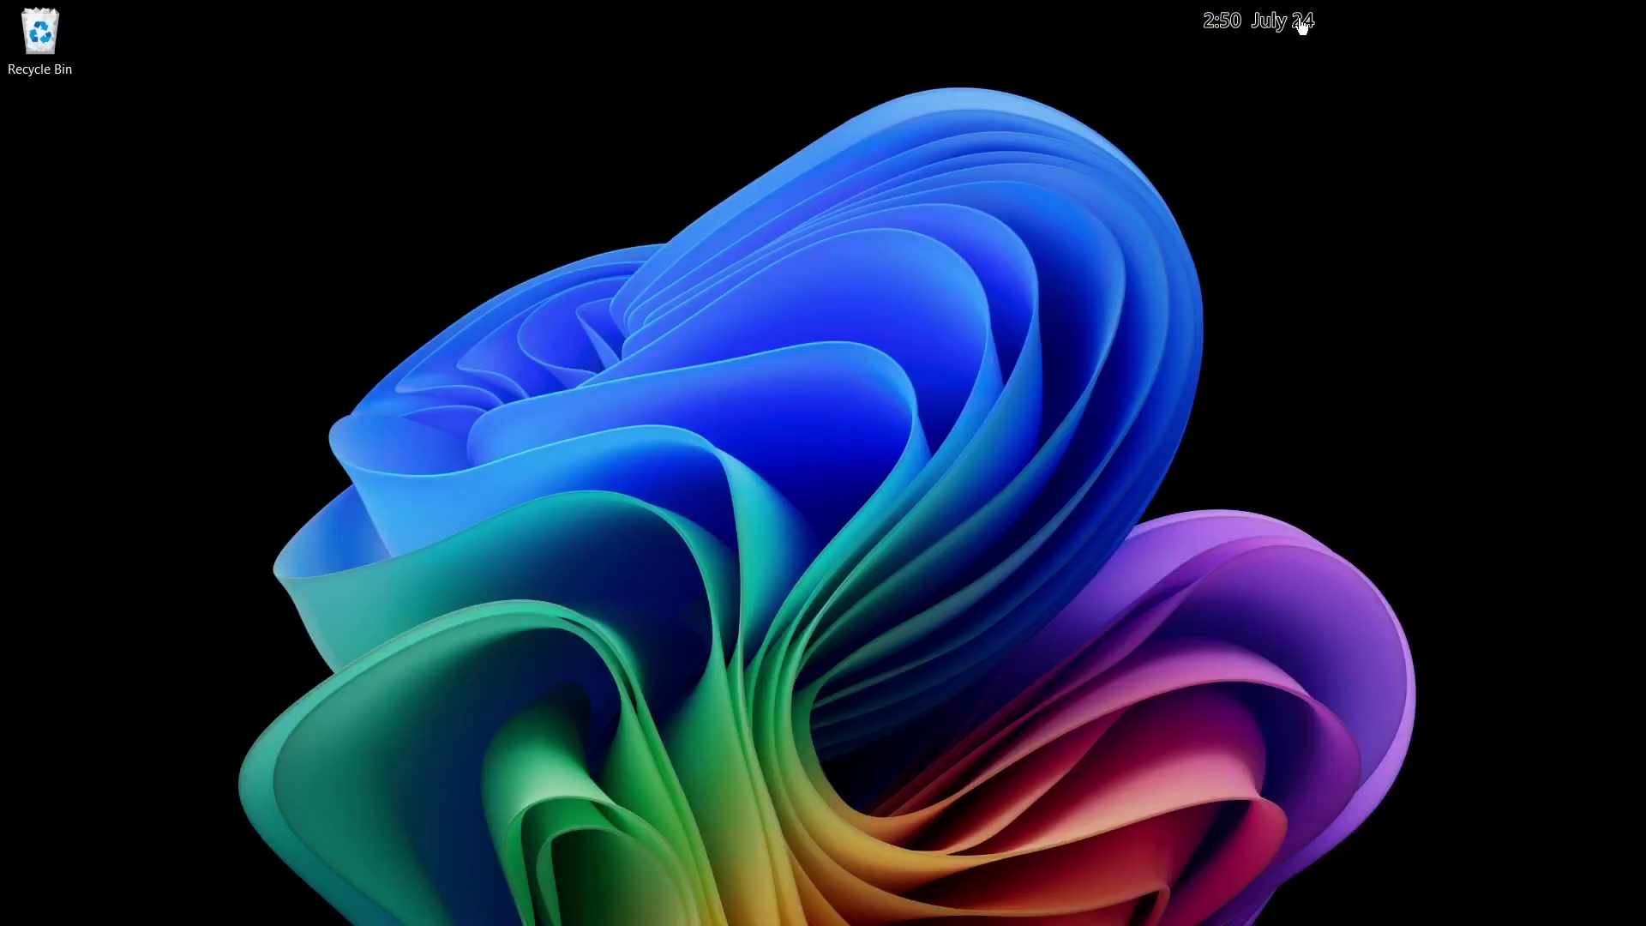
Step: Drag the DS Clock readout down onto the taskbar beside the system tray
left_click_drag(1282, 19, 1185, 886)
left_click_drag(1163, 734, 1198, 917)
mouse_move(1147, 917)
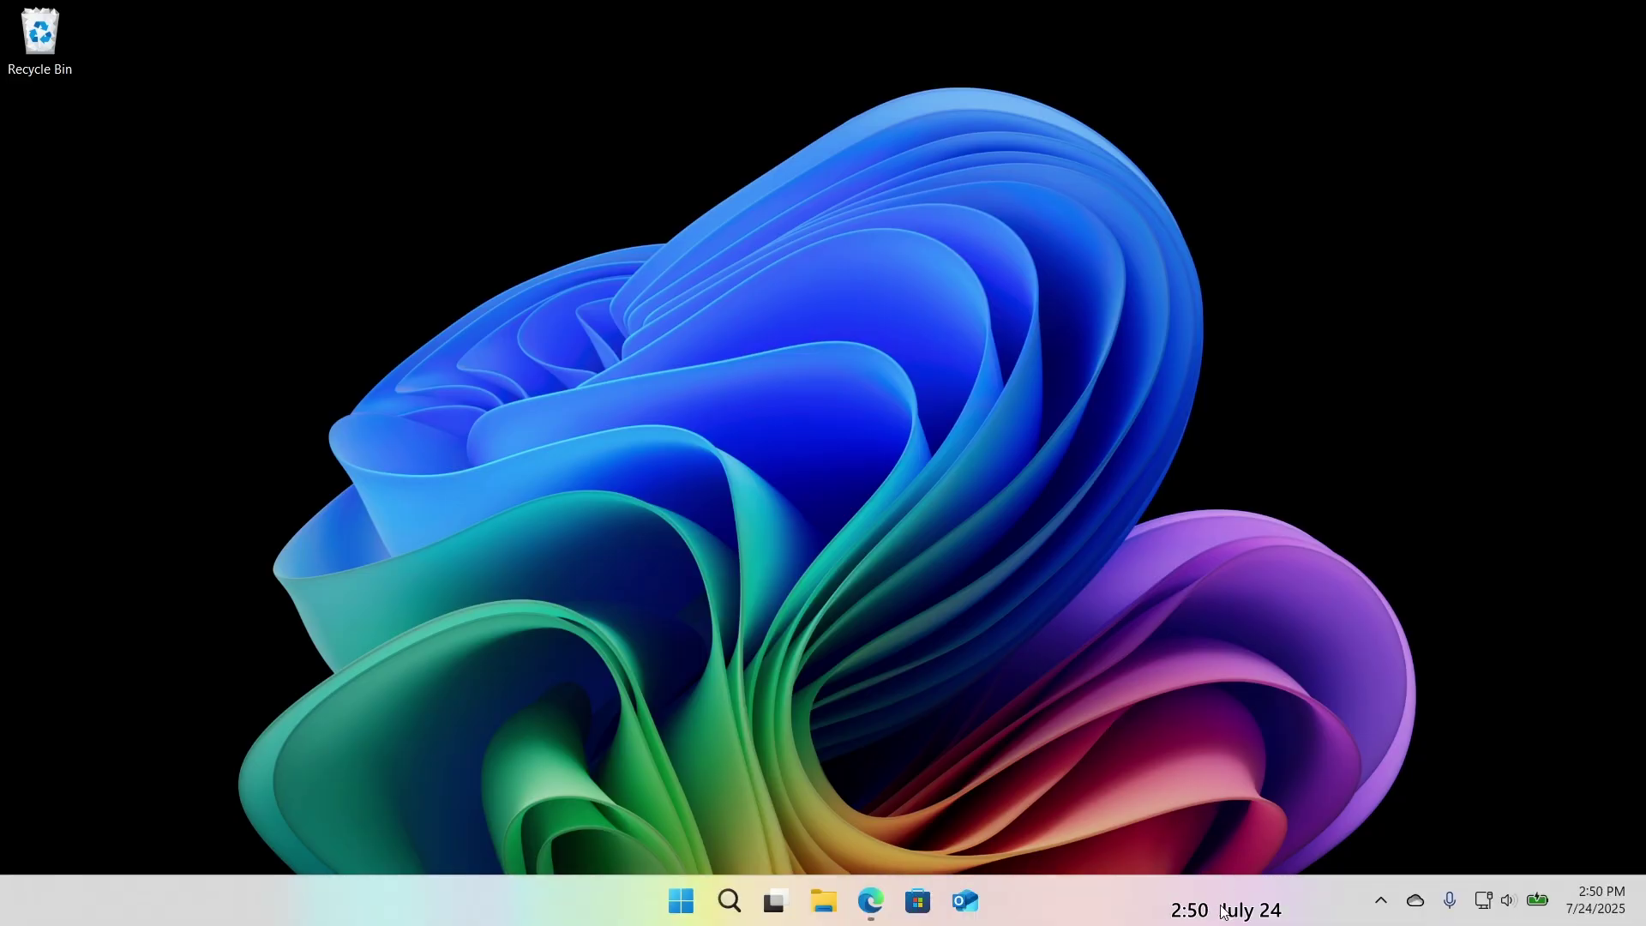
left_click_drag(1196, 913, 1214, 905)
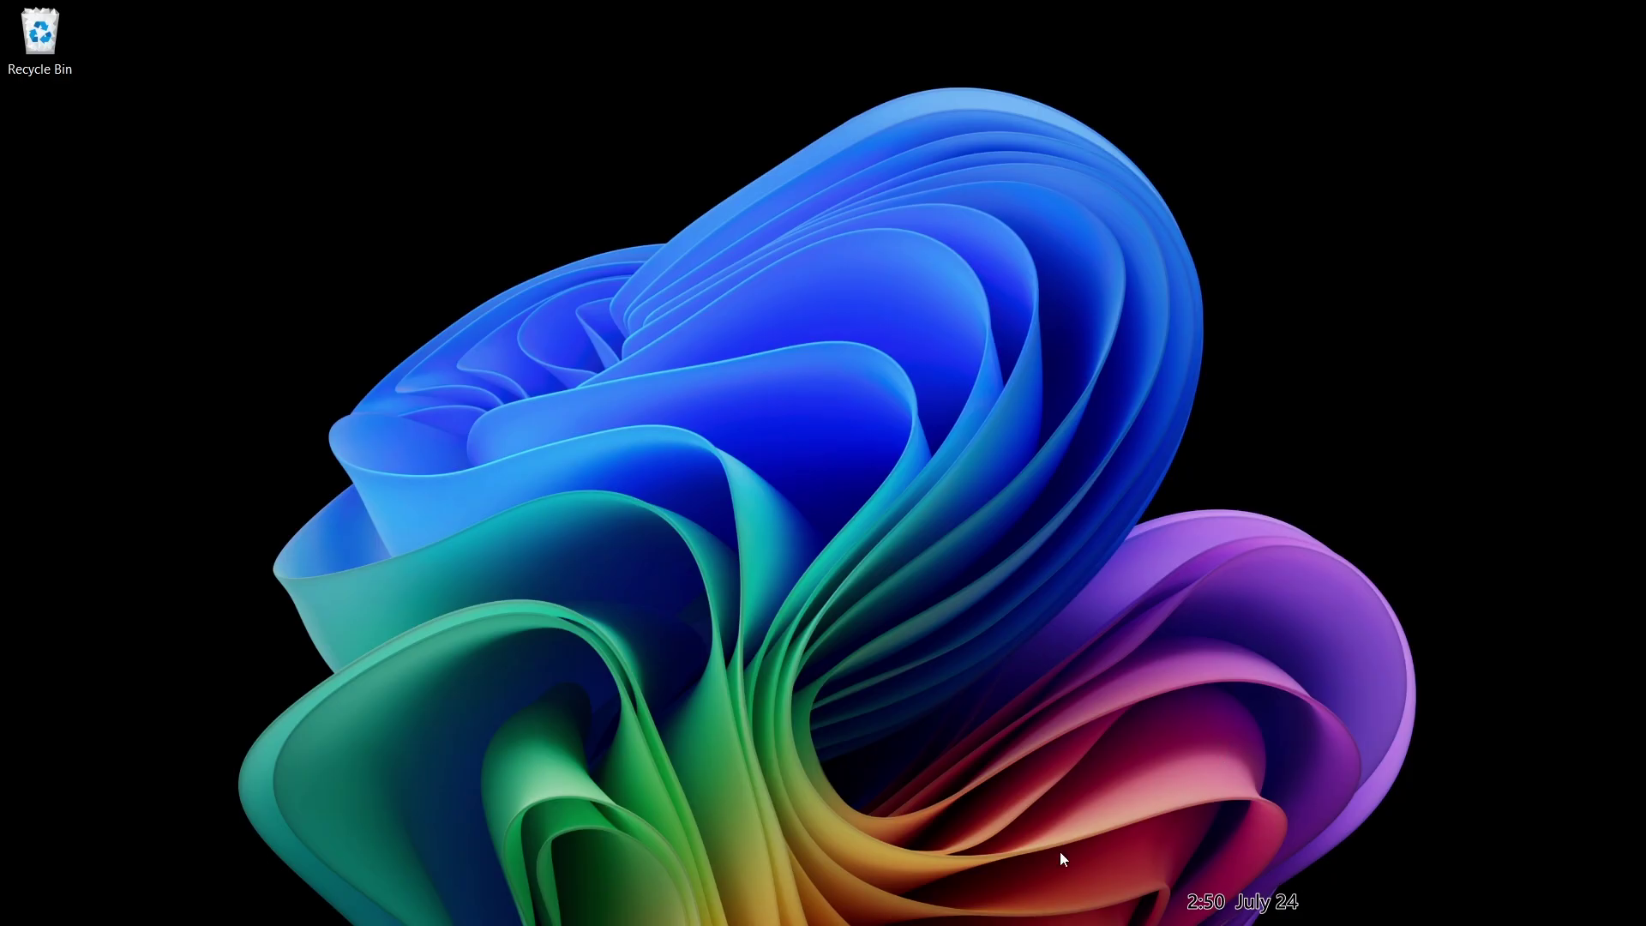
mouse_move(1041, 922)
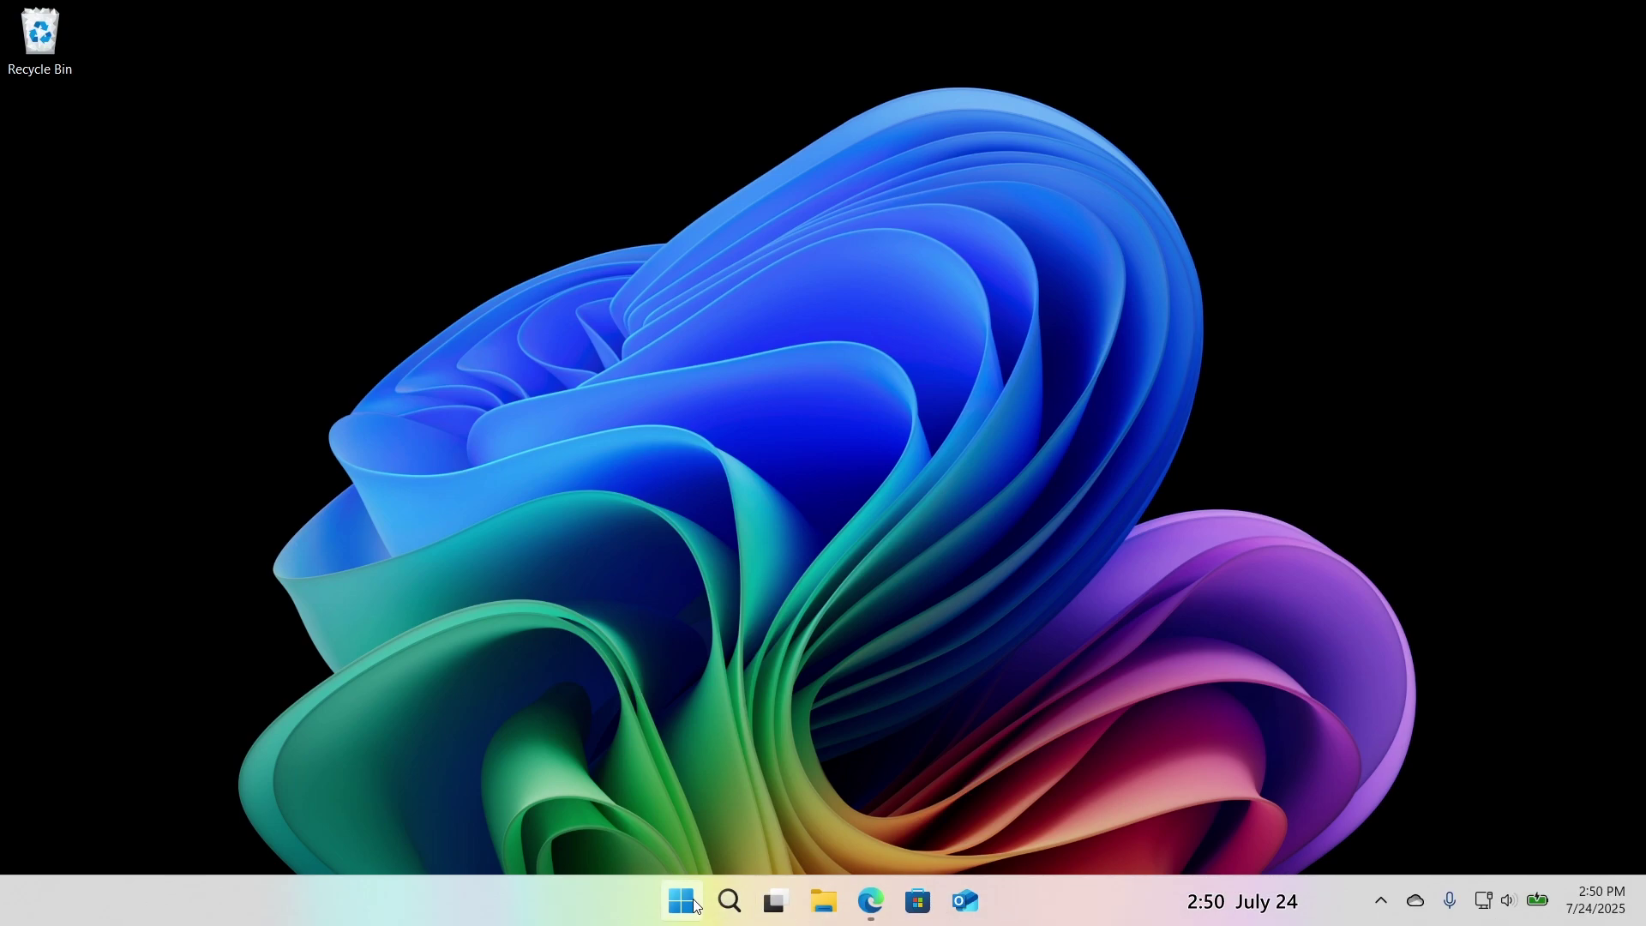
Step: Search Start for 'tran' and launch TranslucentTB from the best match
left_click(696, 906)
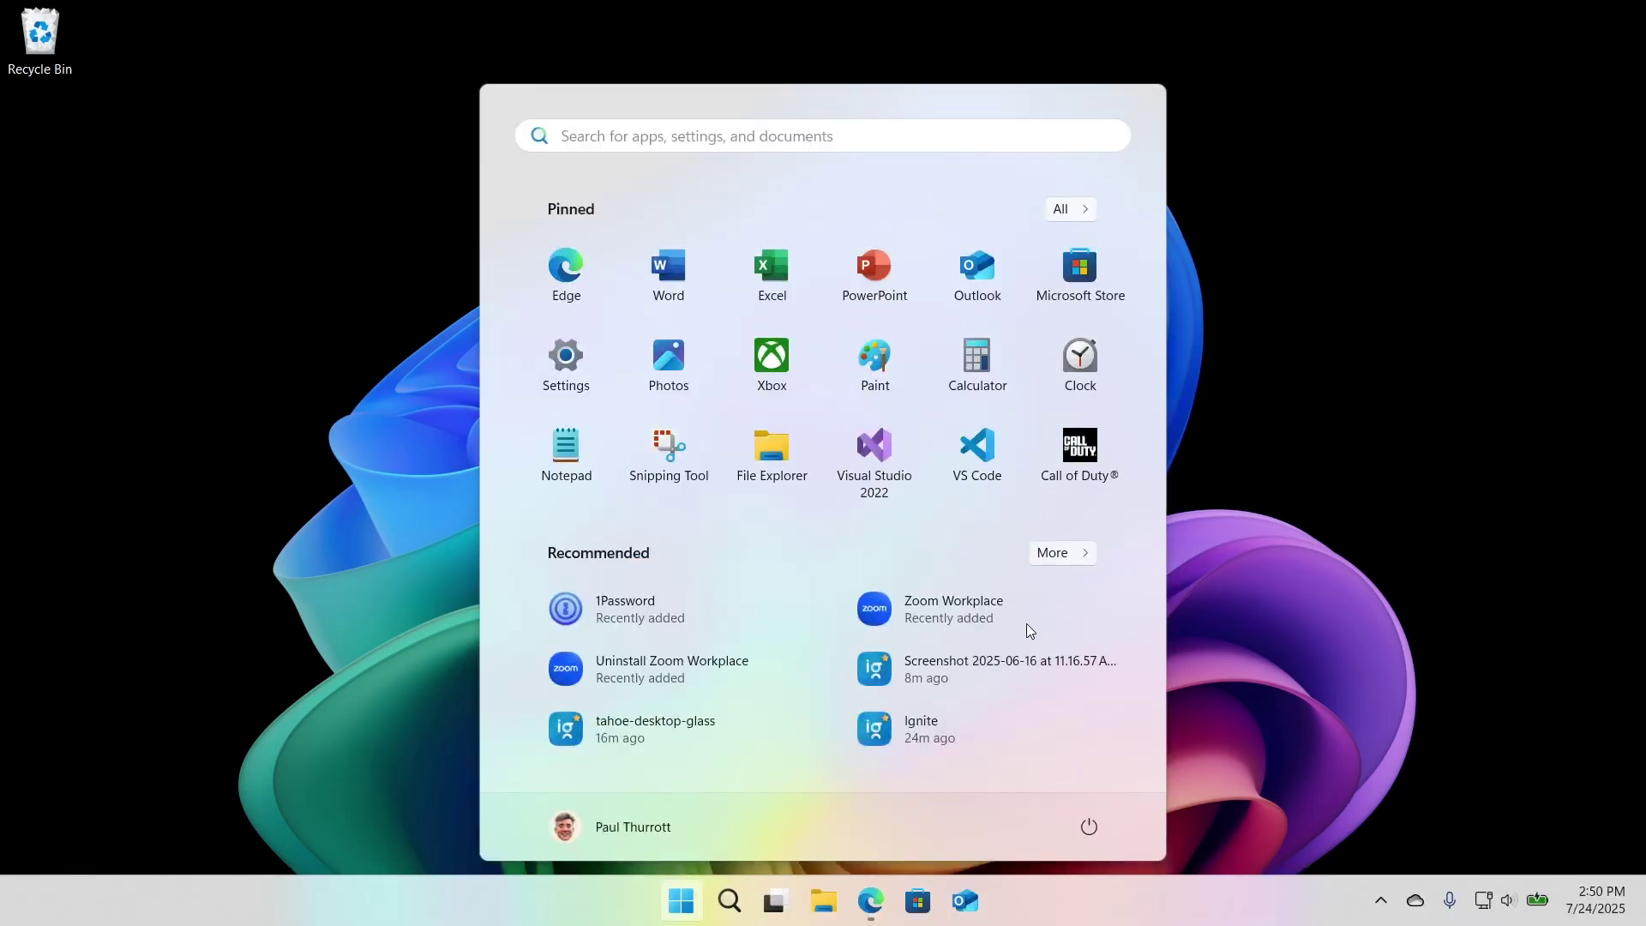
type("tran")
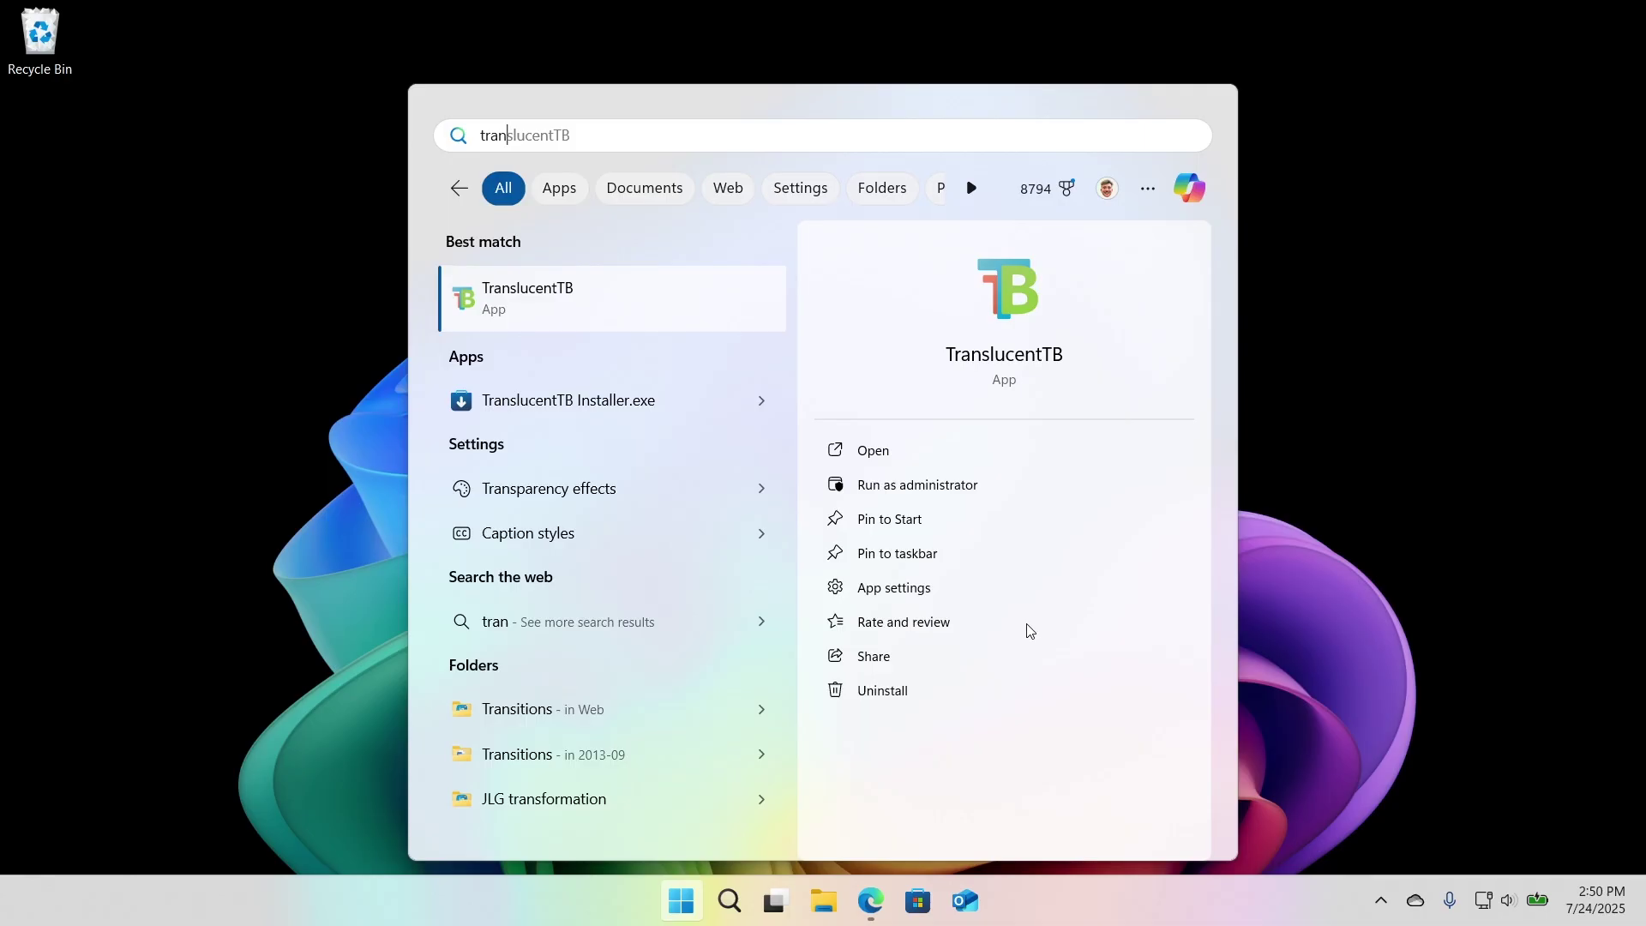
left_click(661, 296)
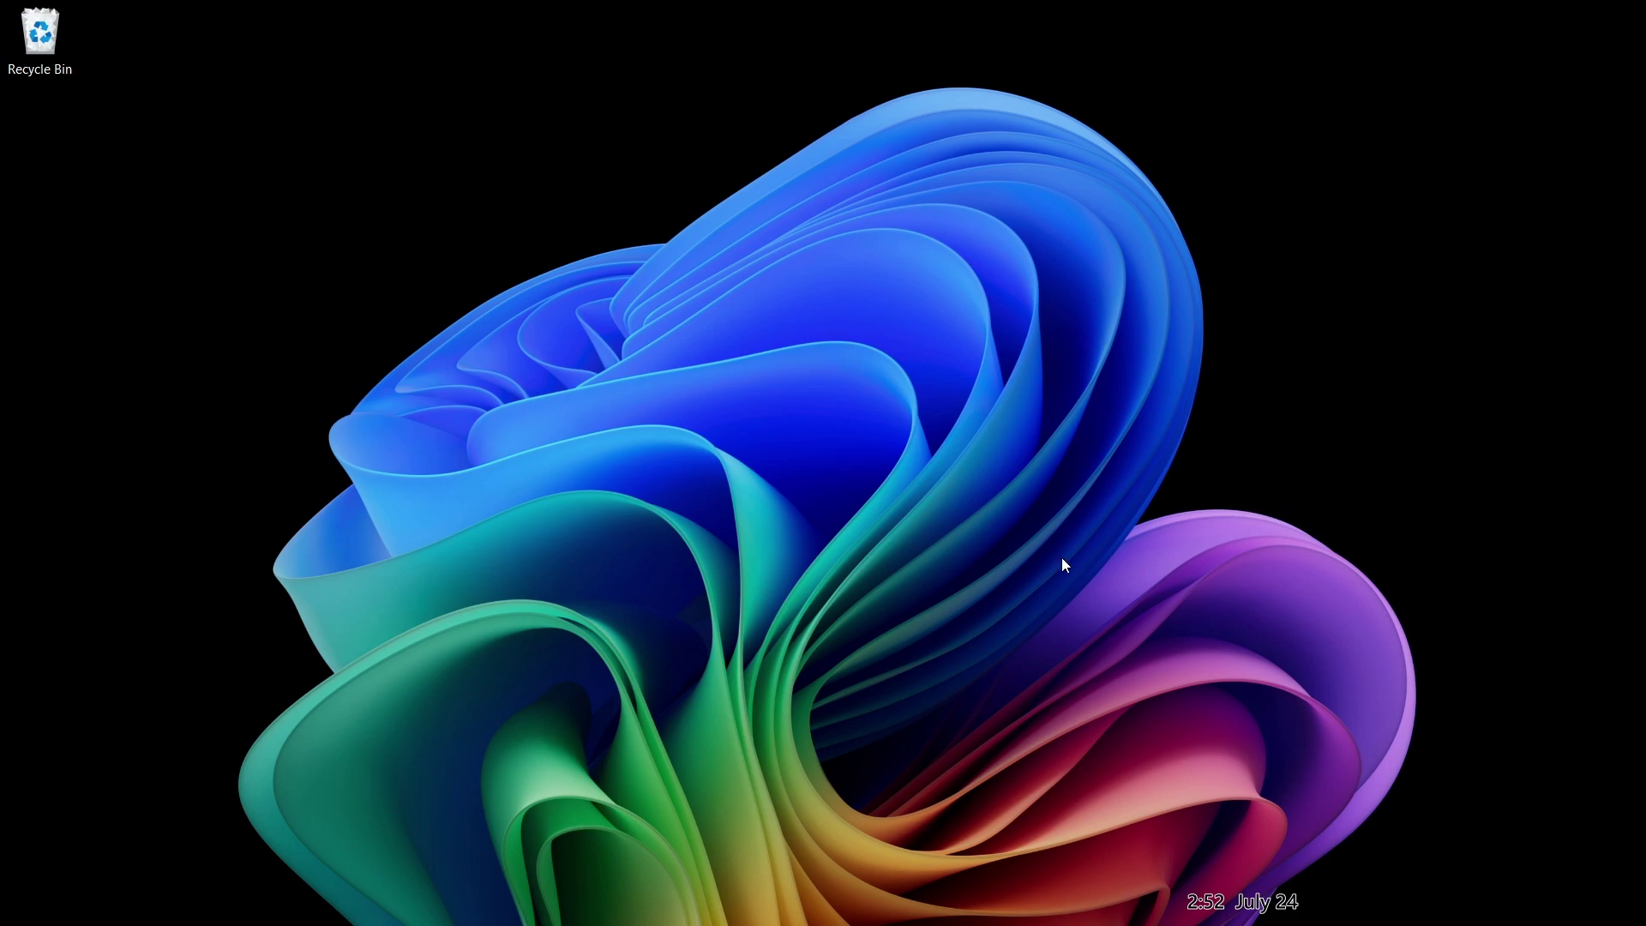
Step: Return to the Edge window with Alt+Tab
key("alt+Tab")
key("alt+Tab")
key("alt+Tab")
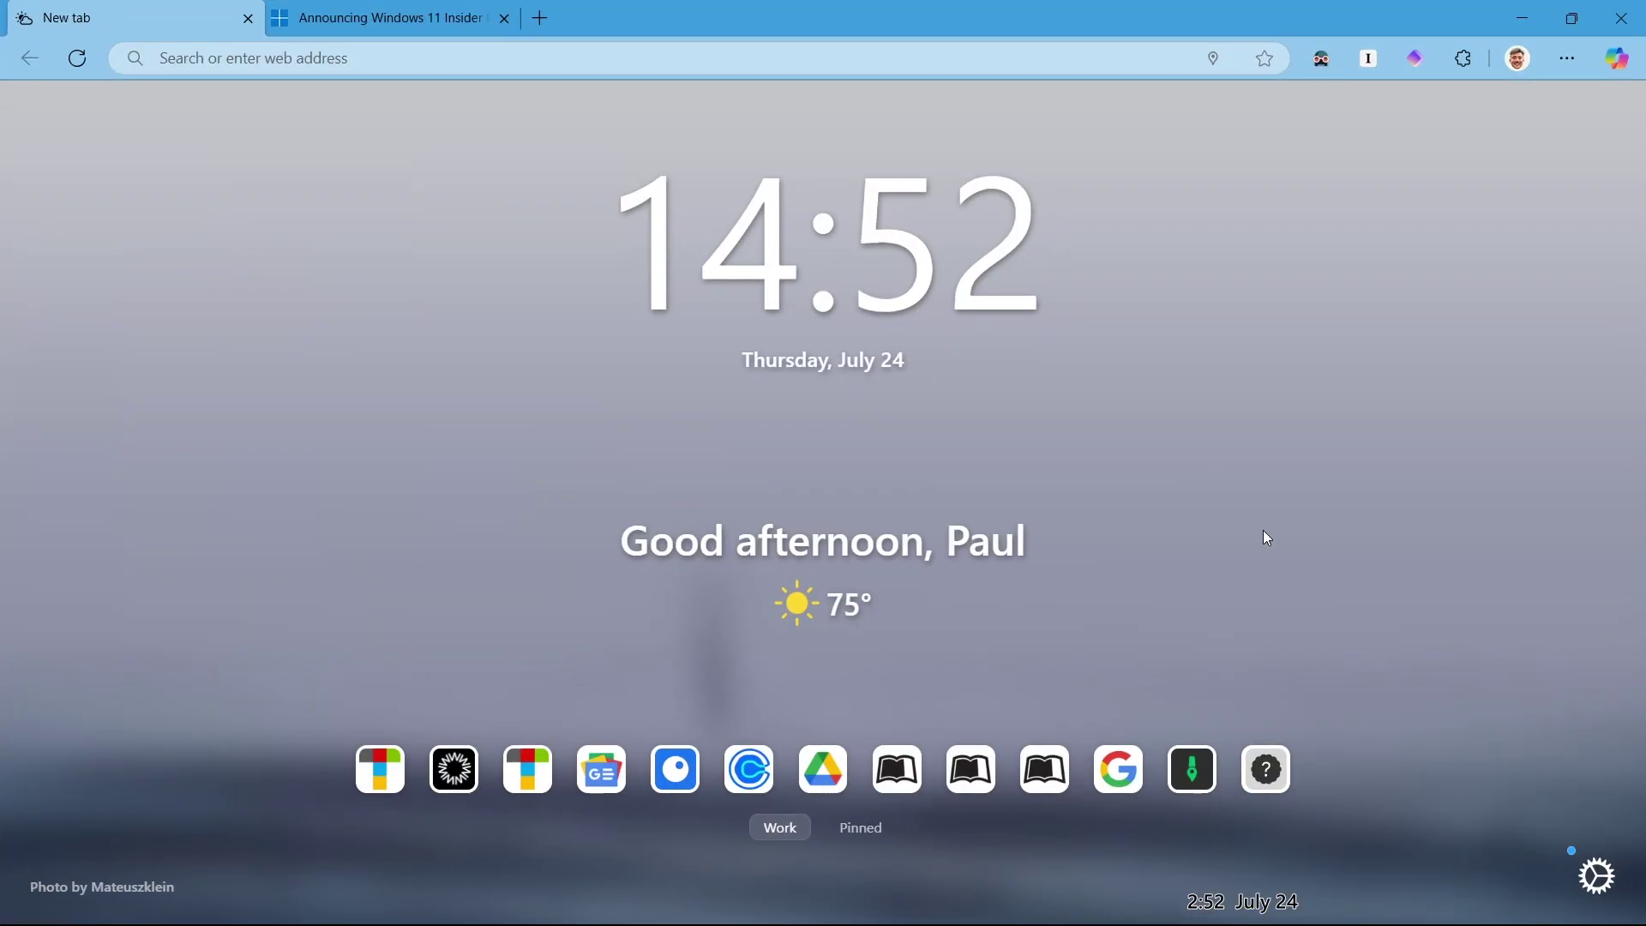
mouse_move(870, 908)
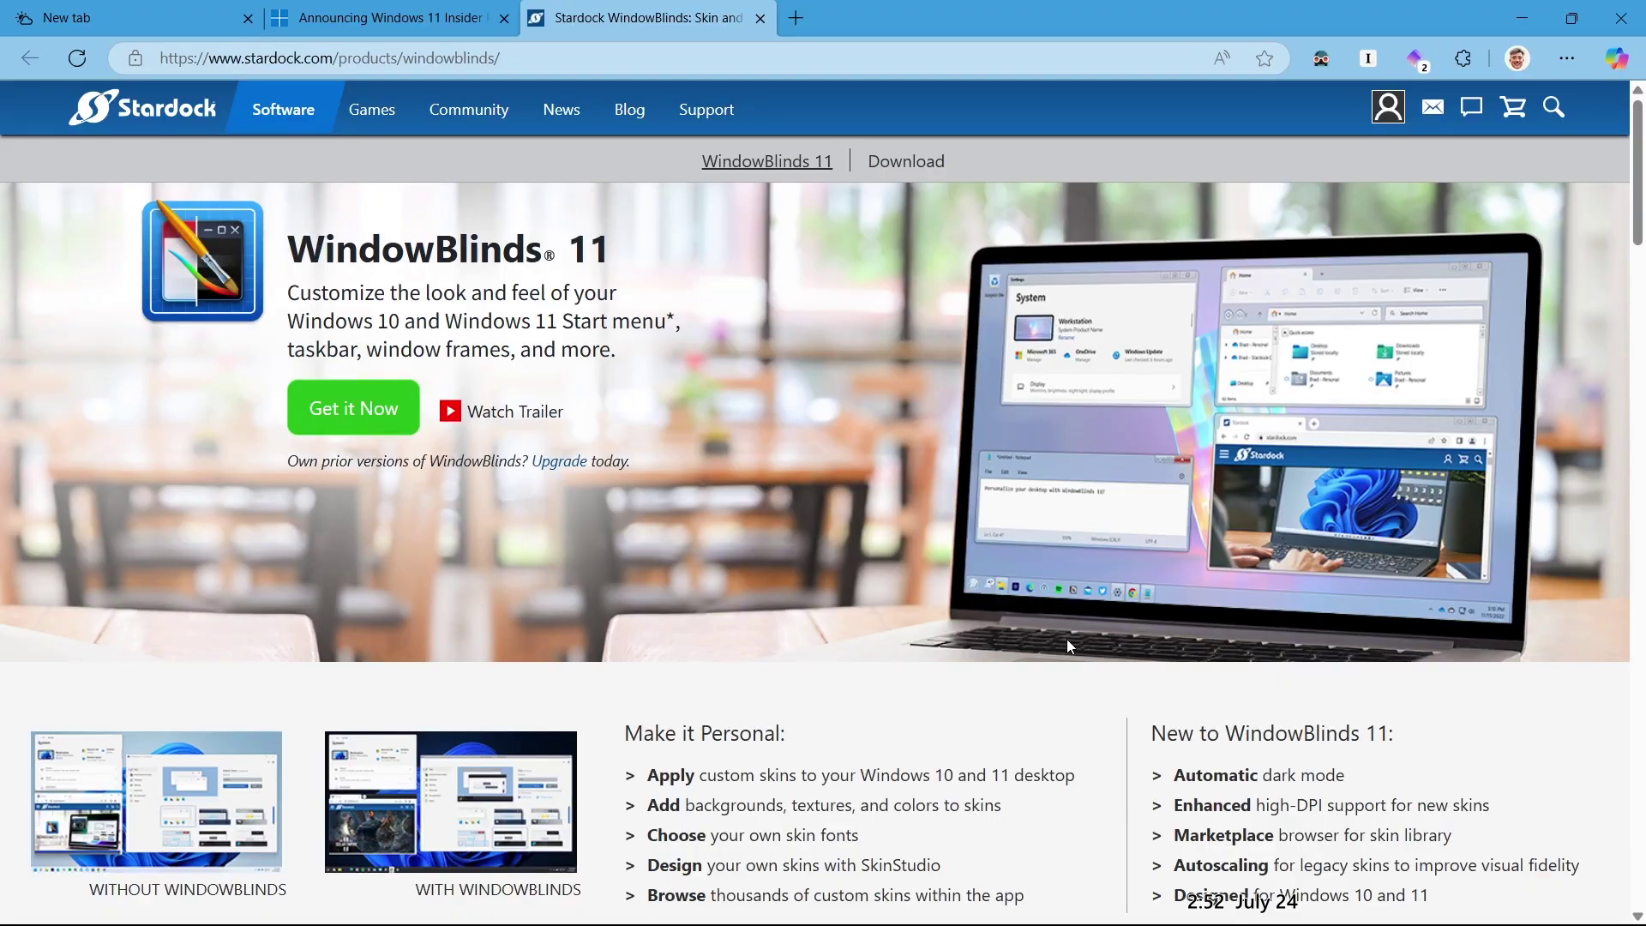
Step: Browse the WindowBlinds page, view and close the enlarged Features screenshot, then close the tab
scroll(891, 556, "down", 3)
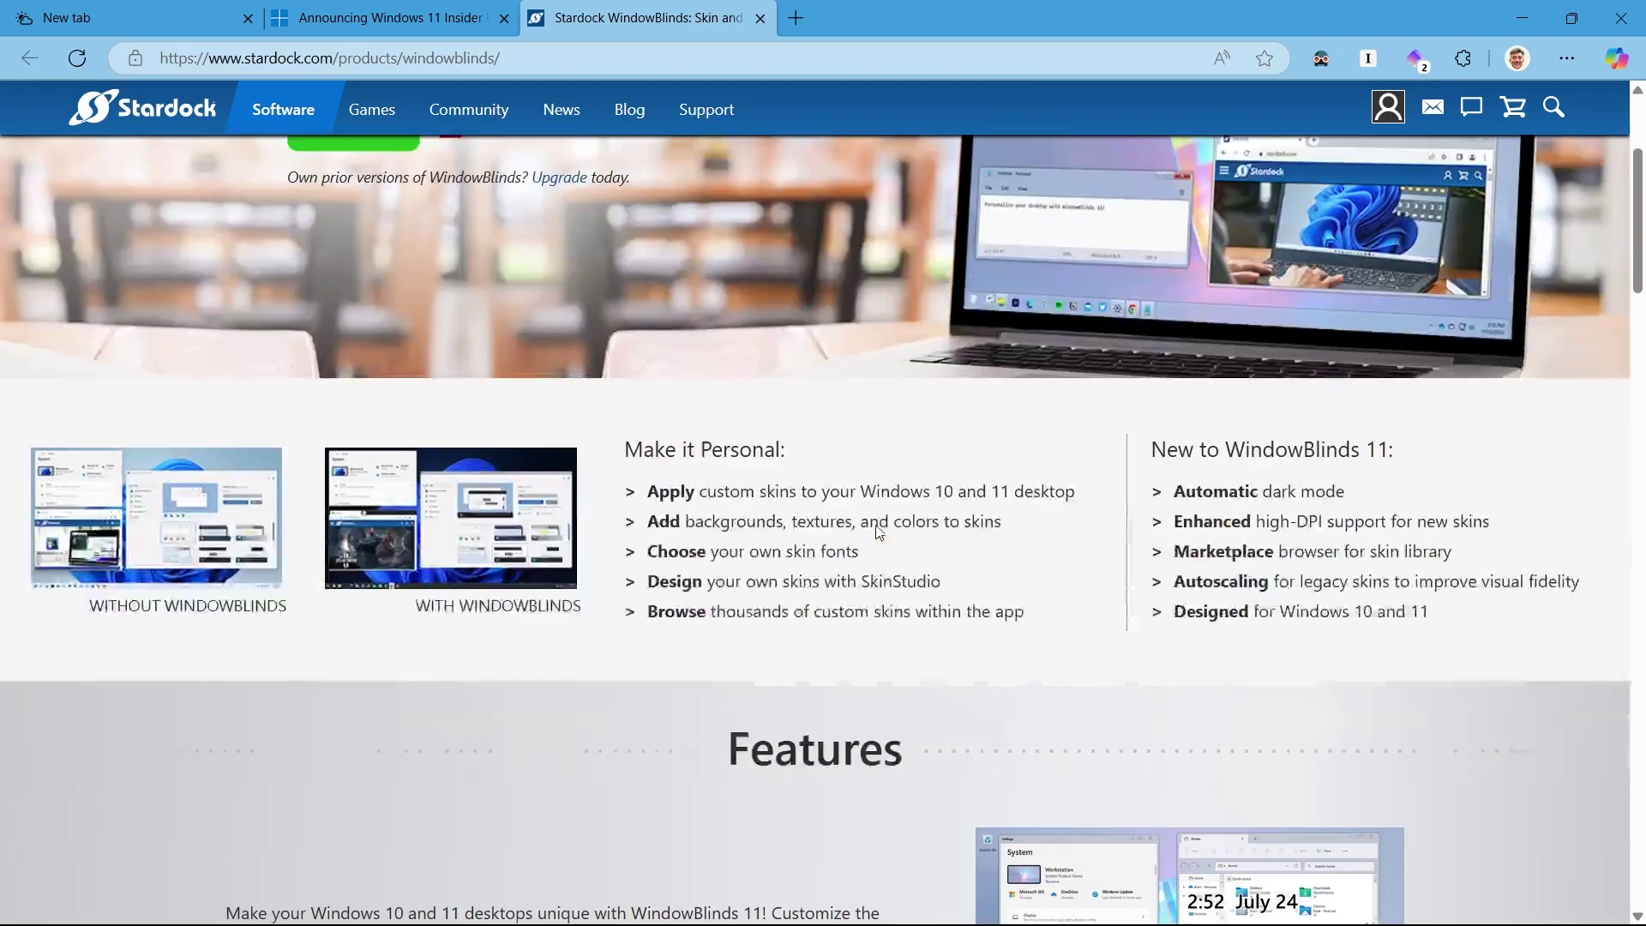
scroll(876, 530, "down", 8)
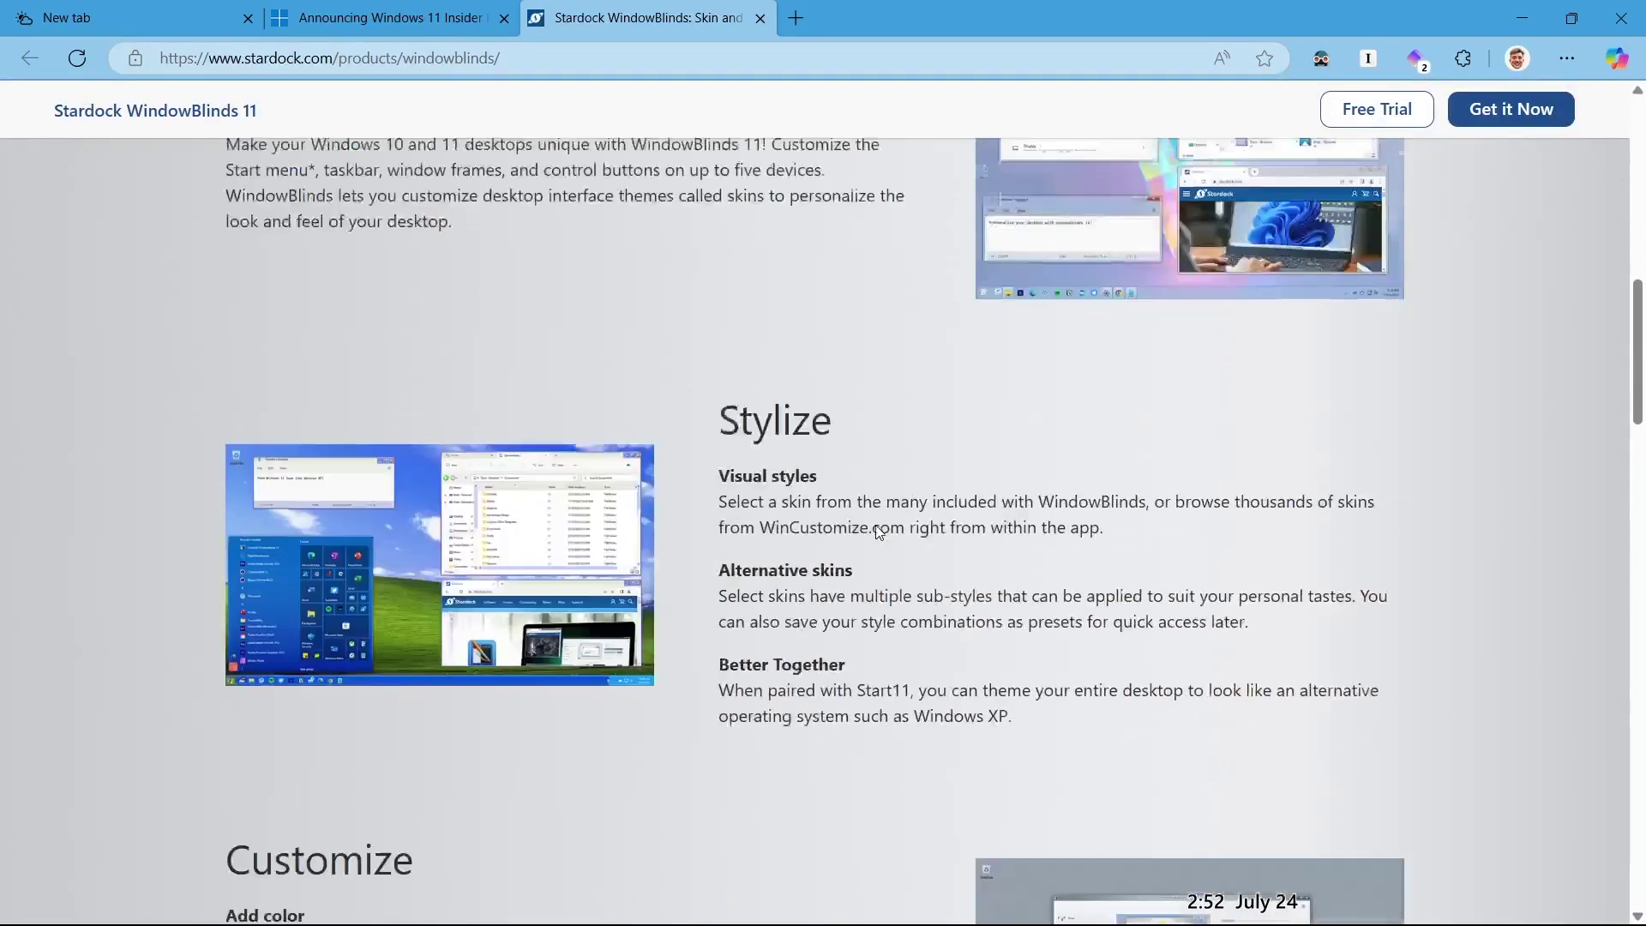
scroll(876, 530, "up", 3)
left_click(1223, 443)
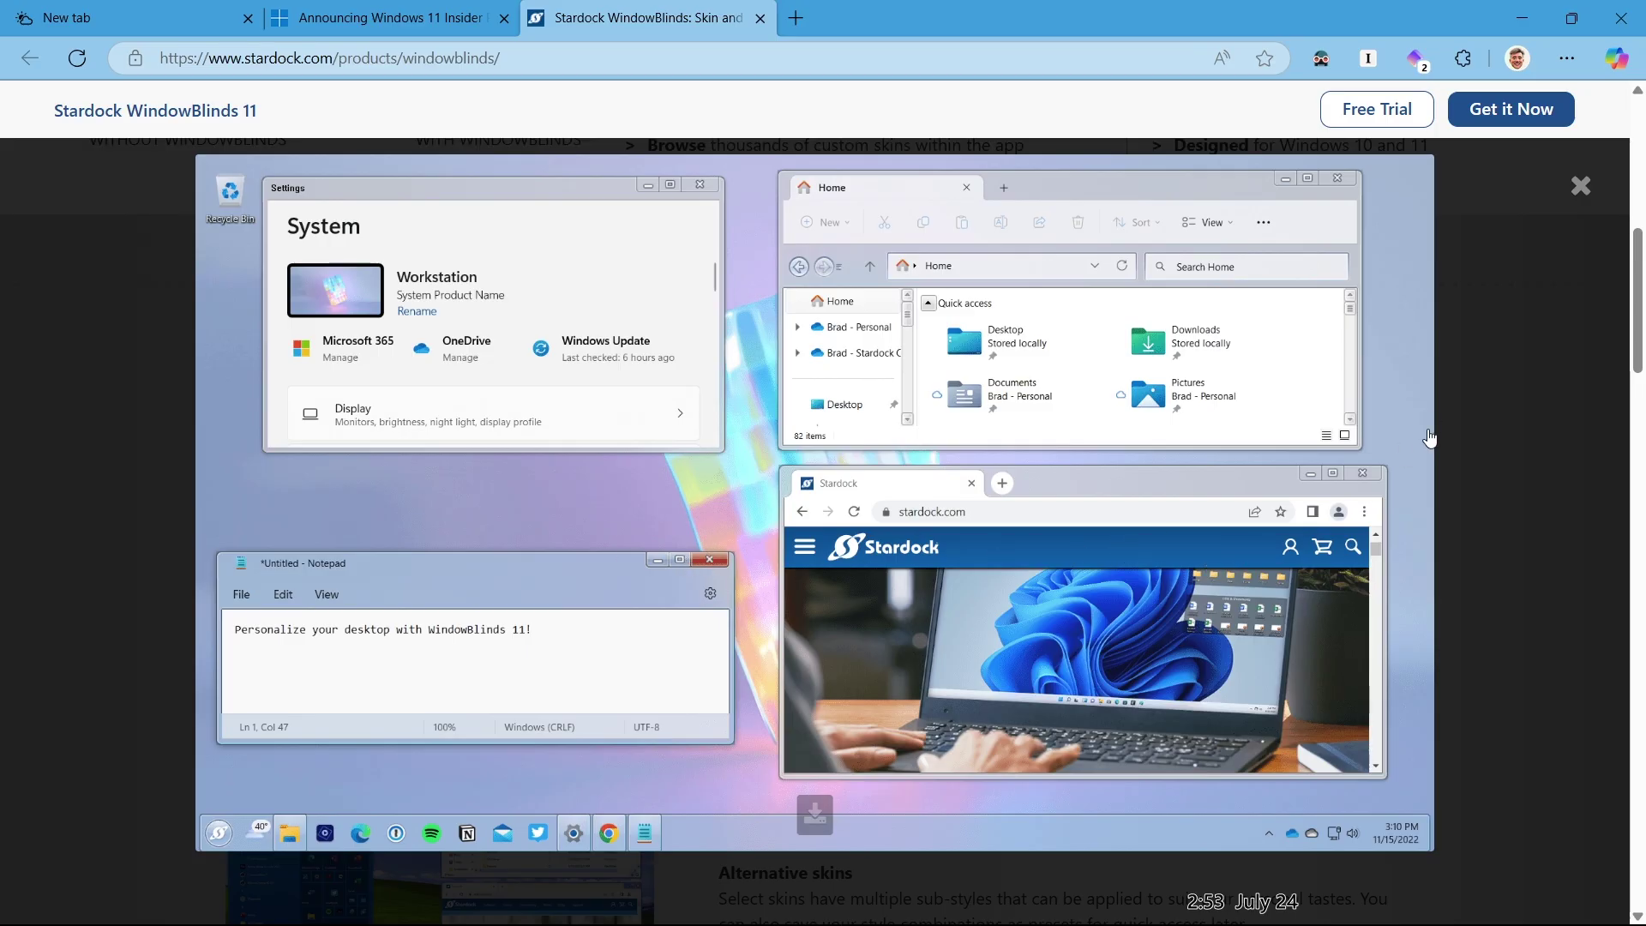
left_click(1485, 437)
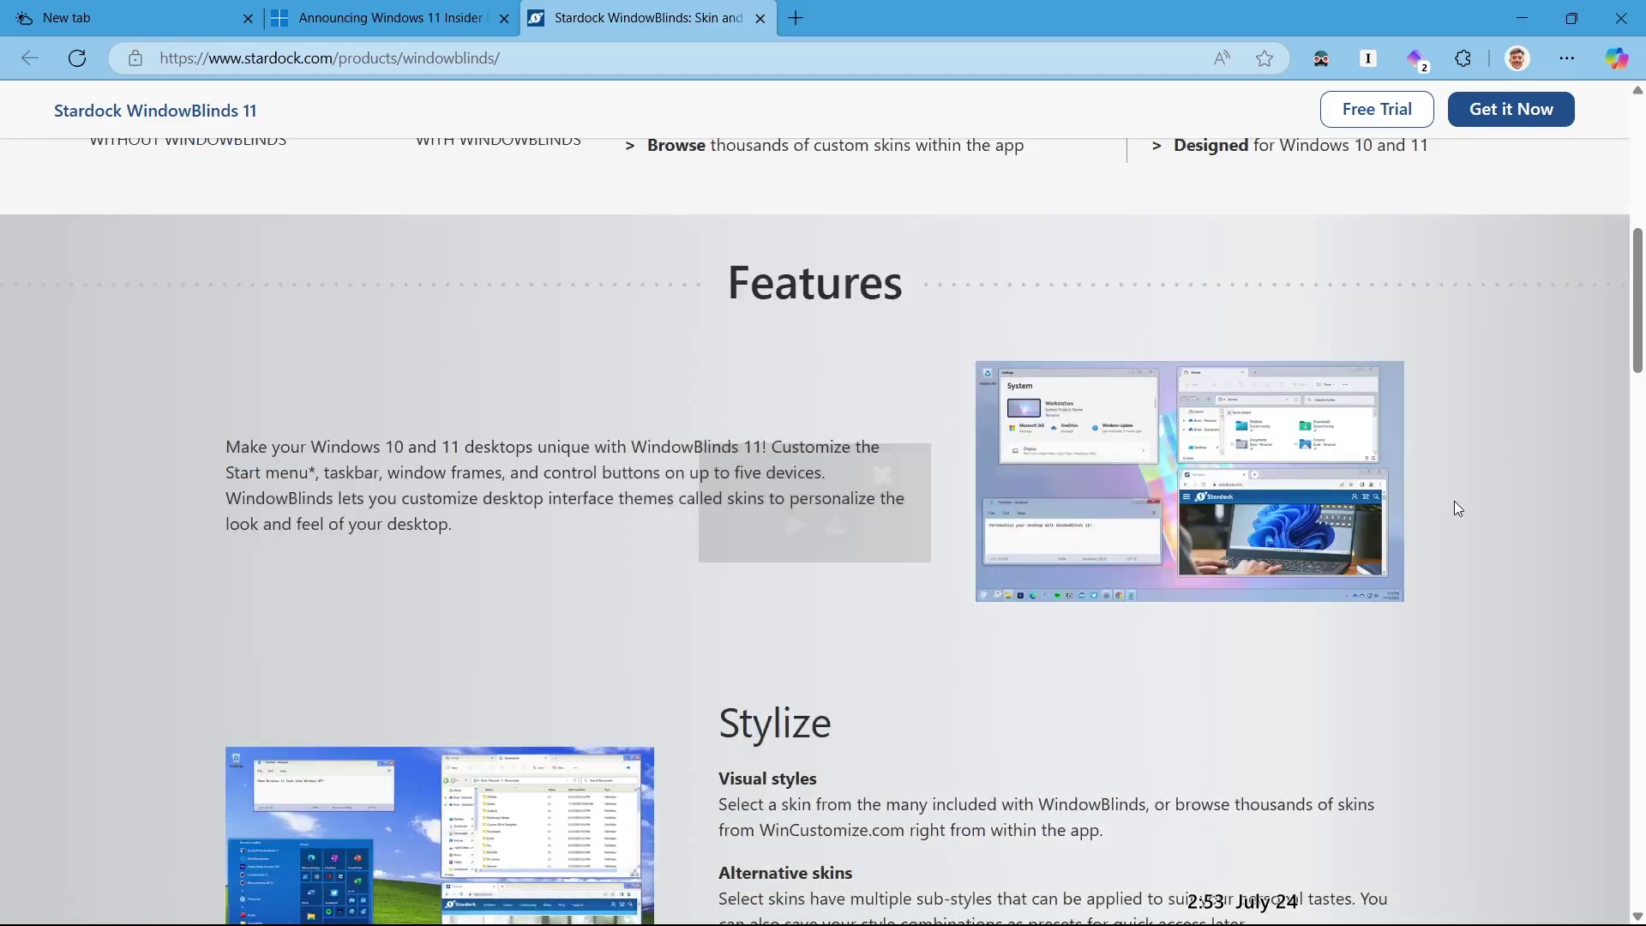
left_click(759, 18)
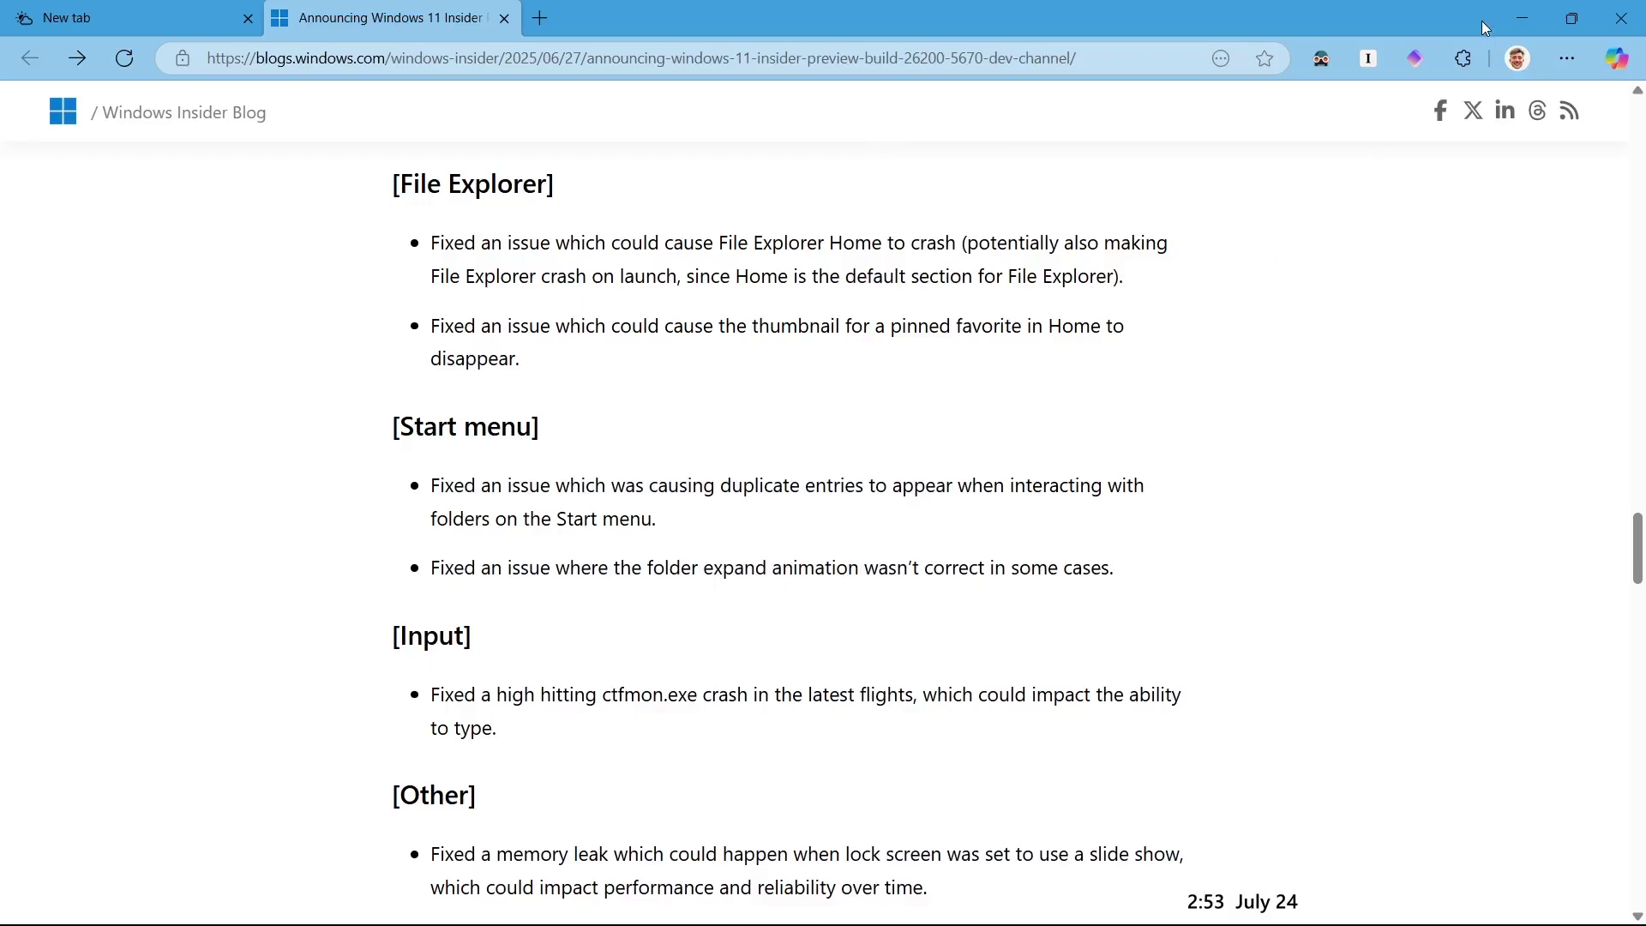
Step: Switch to the New tab, minimize Edge, then open and close Microsoft Store from the taskbar
left_click(104, 17)
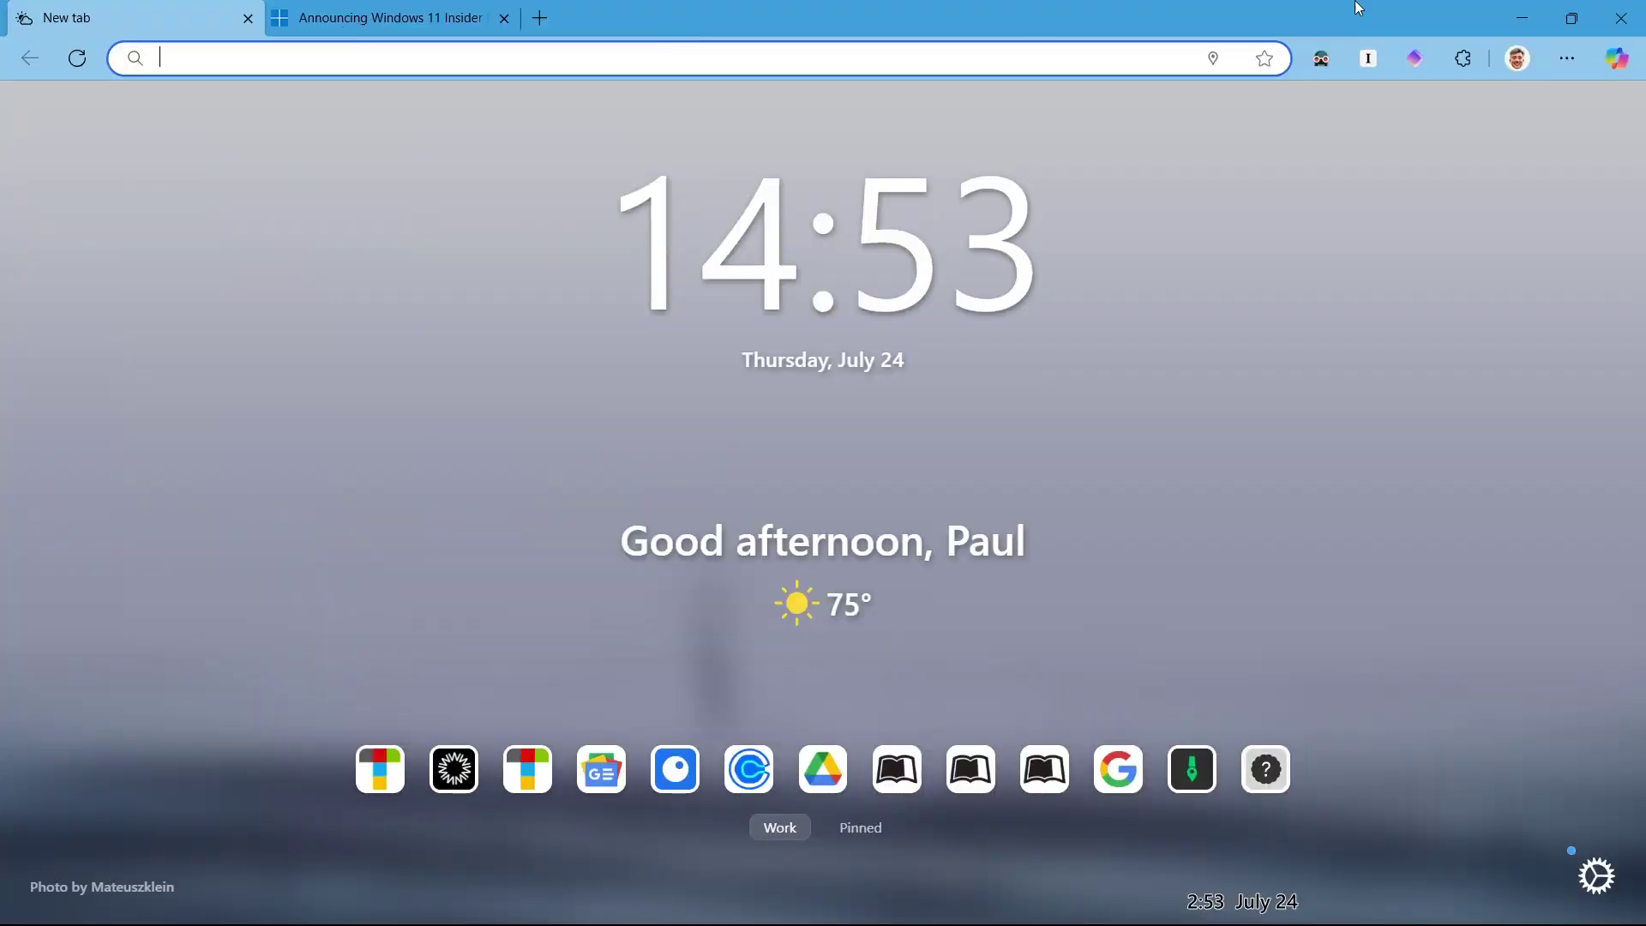
left_click(1514, 32)
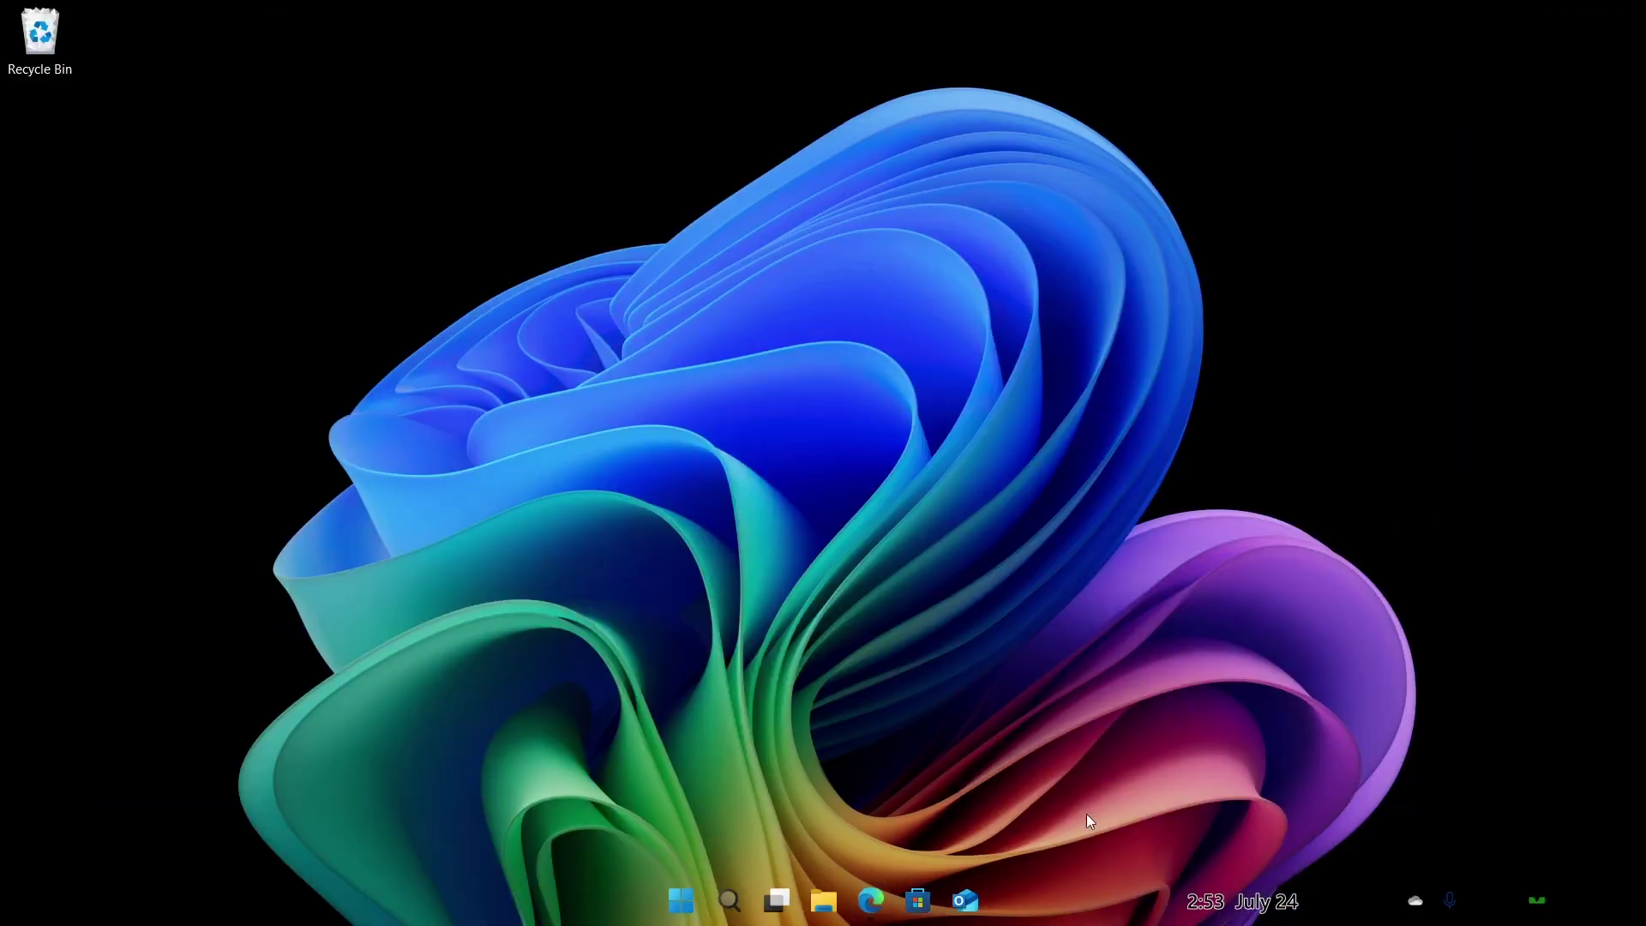
mouse_move(1011, 922)
left_click(924, 906)
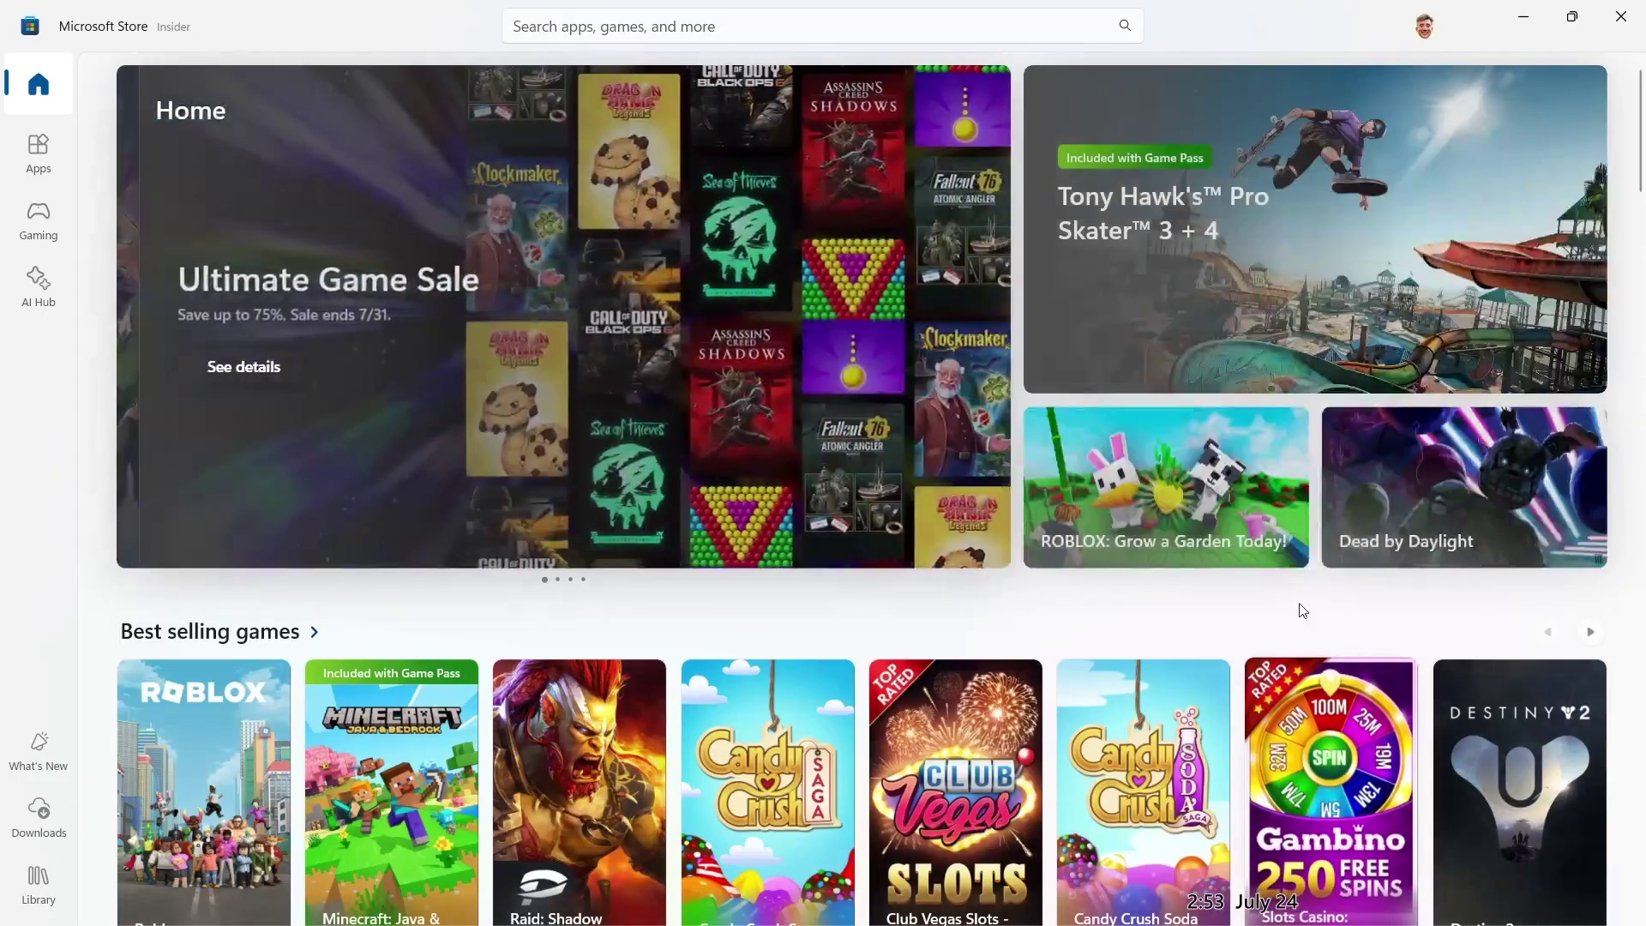
left_click(1620, 17)
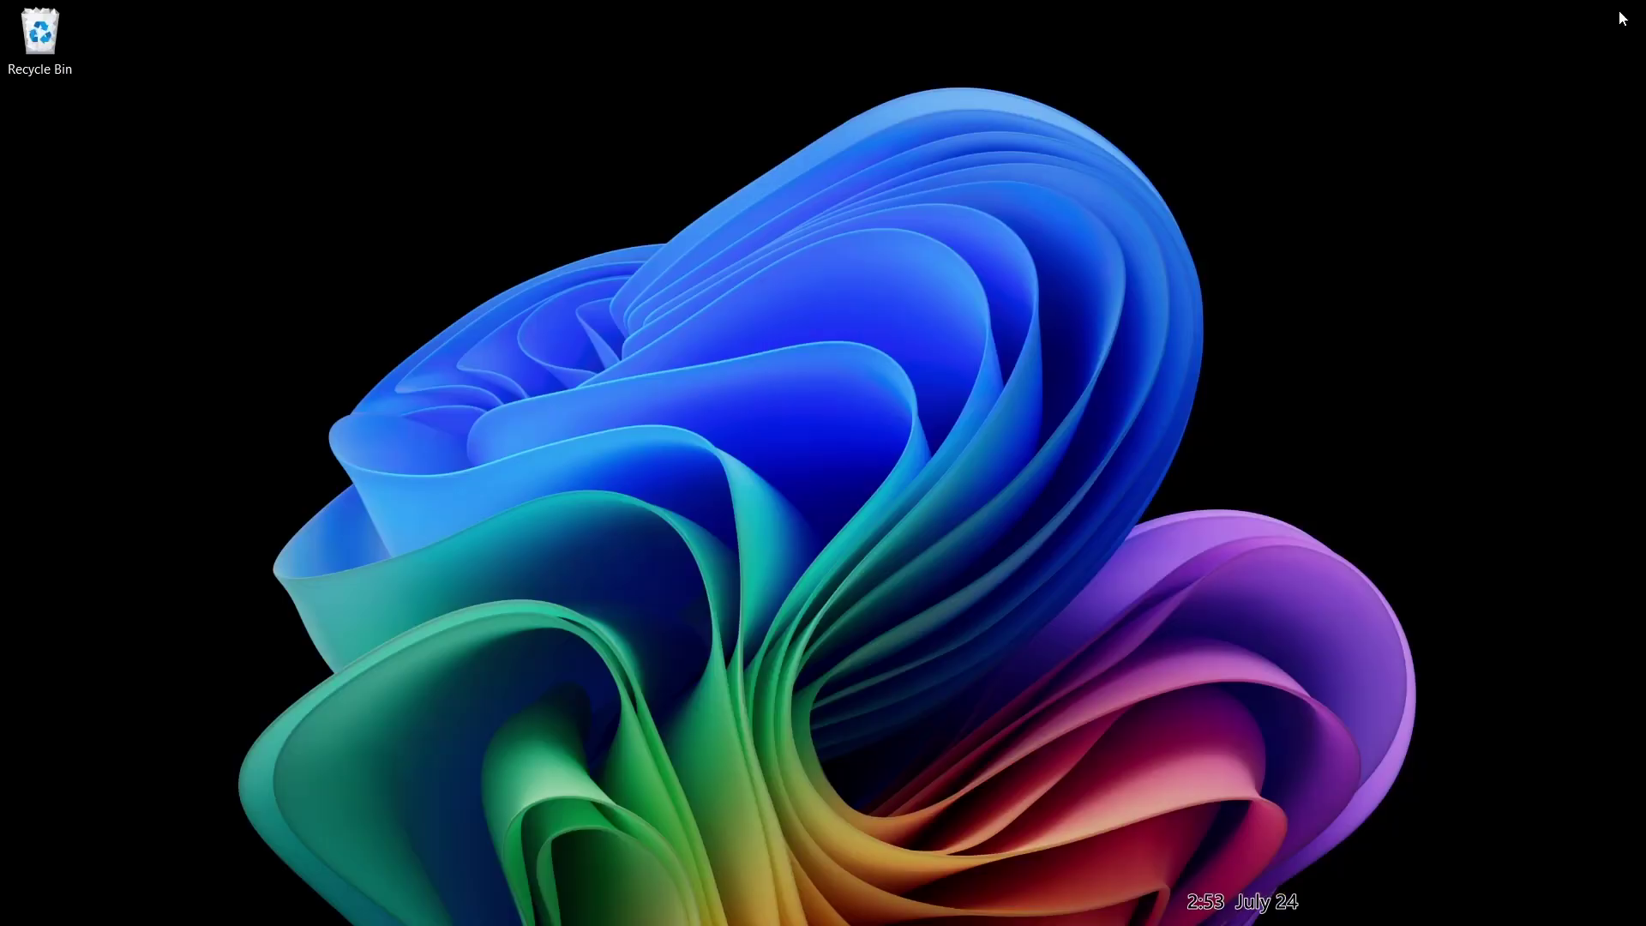
Step: Open the PowerToys Command Palette with Win+Alt+Space to show apps, commands and file search
key("super+alt+space")
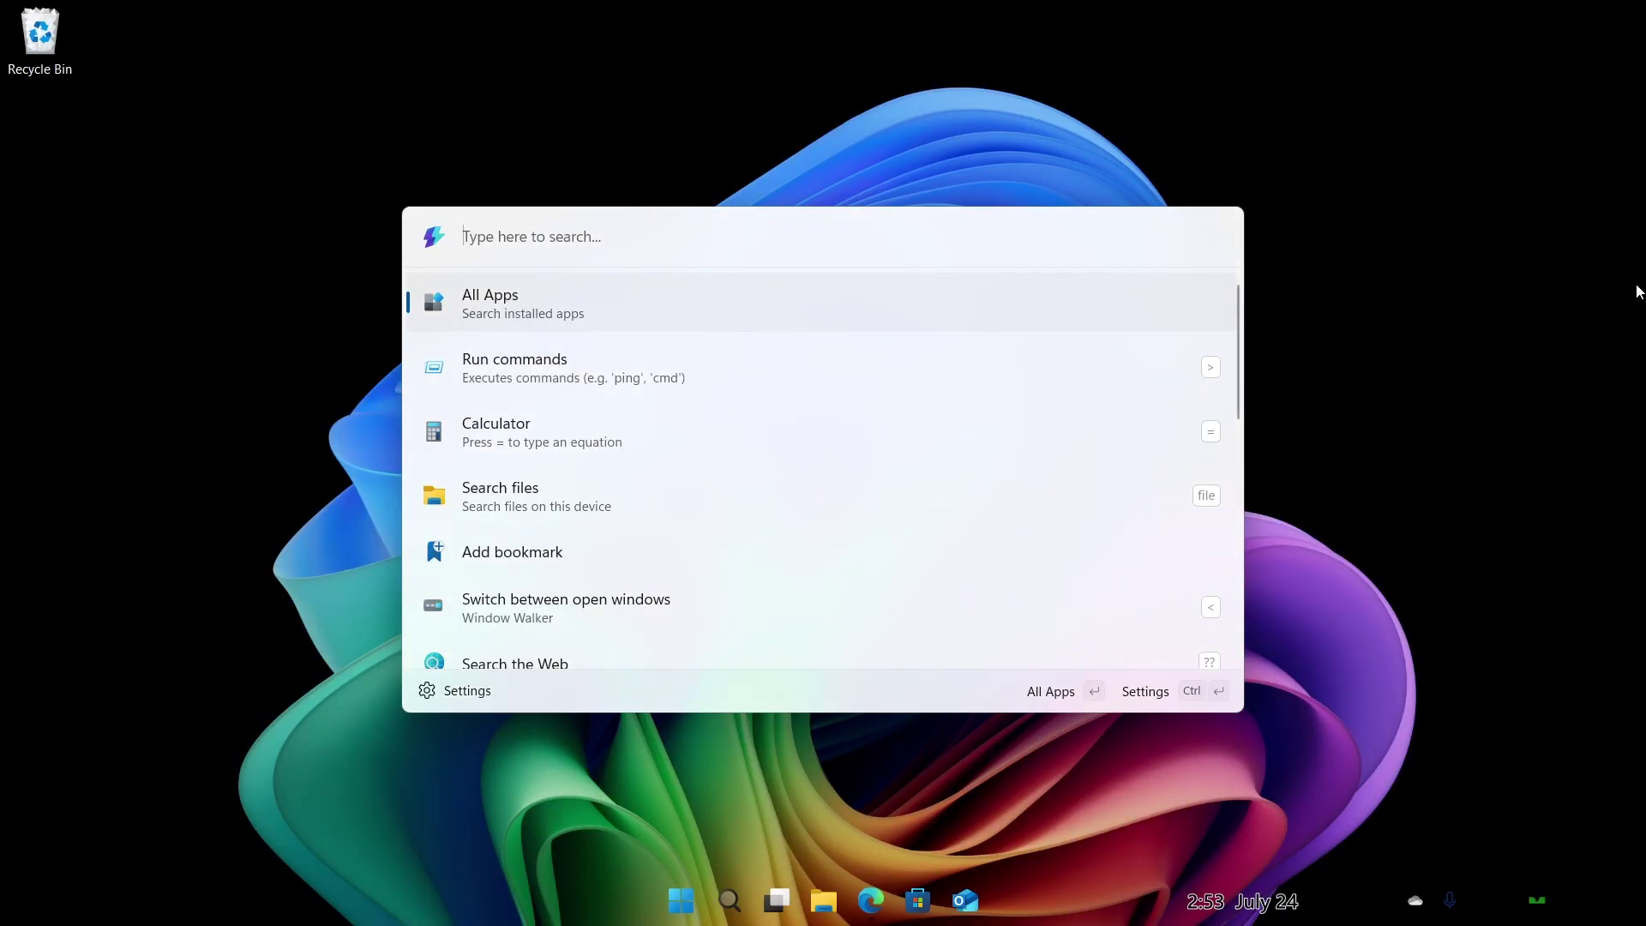